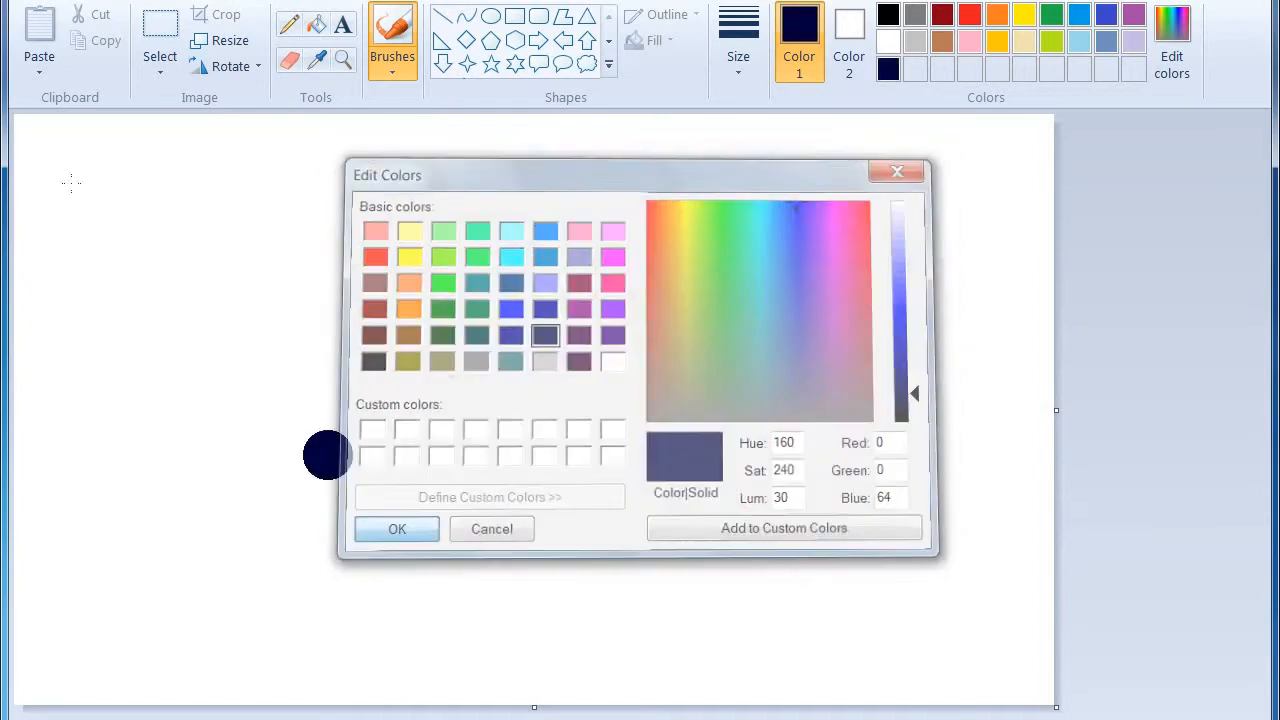
Step: Paint a dark navy band across the full width of the canvas along its upper edge
{"action": "mouse_move", "coordinate": [30, 138]}
{"action": "left_mouse_down"}
{"action": "mouse_move", "coordinate": [1075, 137]}
{"action": "mouse_move", "coordinate": [434, 131]}
{"action": "mouse_move", "coordinate": [20, 145]}
{"action": "left_mouse_up"}
{"action": "mouse_move", "coordinate": [77, 175]}
{"action": "left_mouse_down"}
{"action": "mouse_move", "coordinate": [966, 171]}
{"action": "mouse_move", "coordinate": [20, 185]}
{"action": "mouse_move", "coordinate": [300, 210]}
{"action": "left_mouse_up"}
{"action": "mouse_move", "coordinate": [888, 208]}
{"action": "left_mouse_down"}
{"action": "mouse_move", "coordinate": [1226, 210]}
{"action": "mouse_move", "coordinate": [743, 210]}
{"action": "mouse_move", "coordinate": [100, 245]}
{"action": "mouse_move", "coordinate": [1173, 236]}
{"action": "left_mouse_up"}
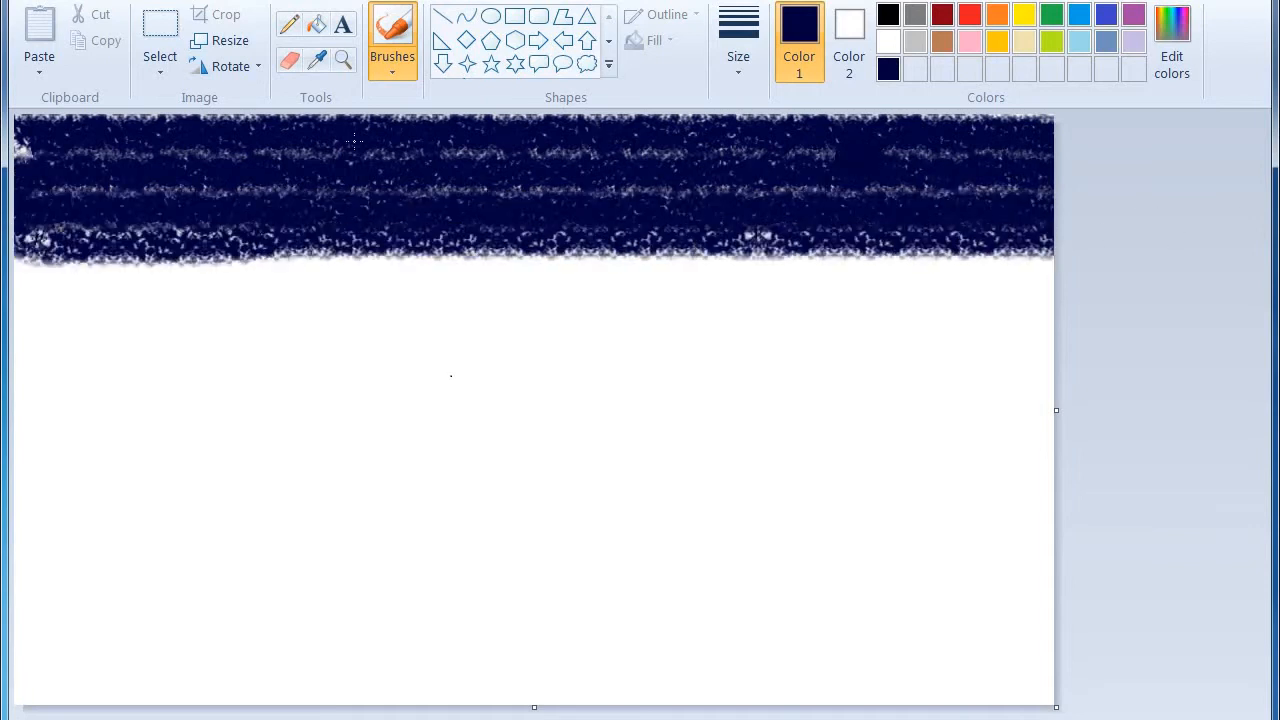
{"action": "left_click_drag", "start_coordinate": [29, 146], "coordinate": [1136, 156]}
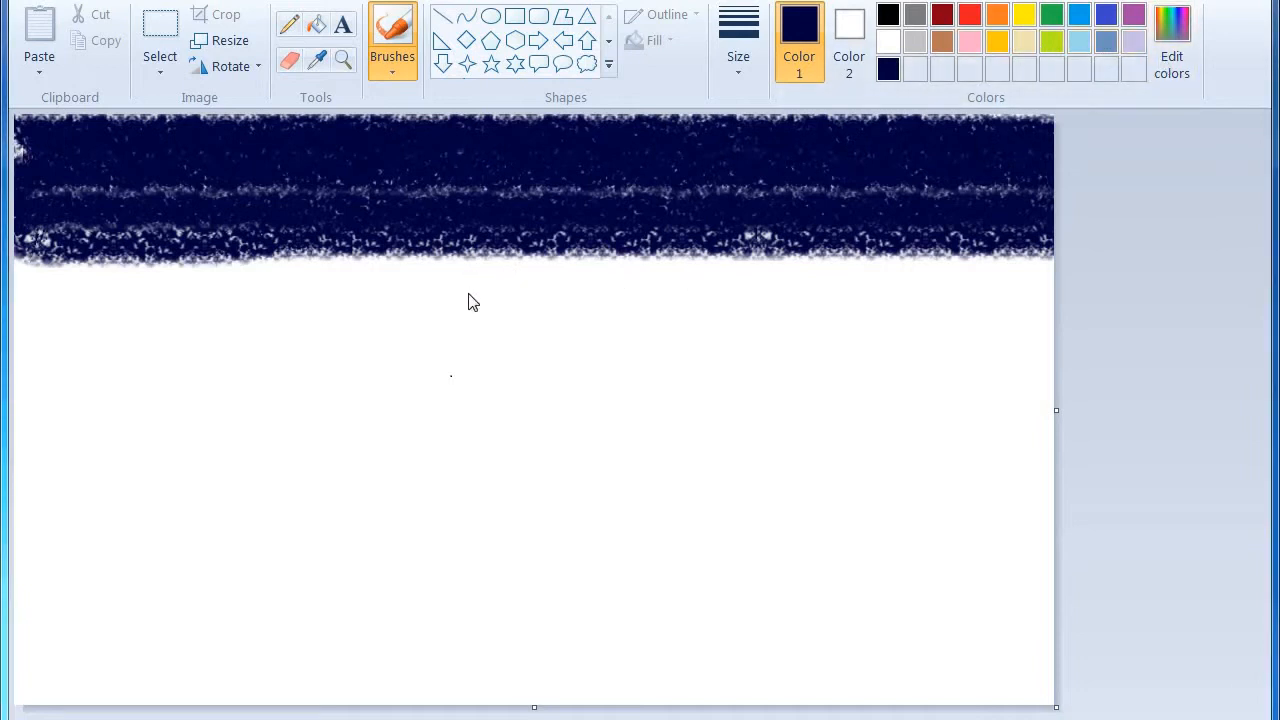
Step: Choose pure blue (red 0, green 0, blue 255) and paint a full-width band directly below the navy one
{"action": "left_click", "coordinate": [510, 309]}
{"action": "left_click", "coordinate": [417, 530]}
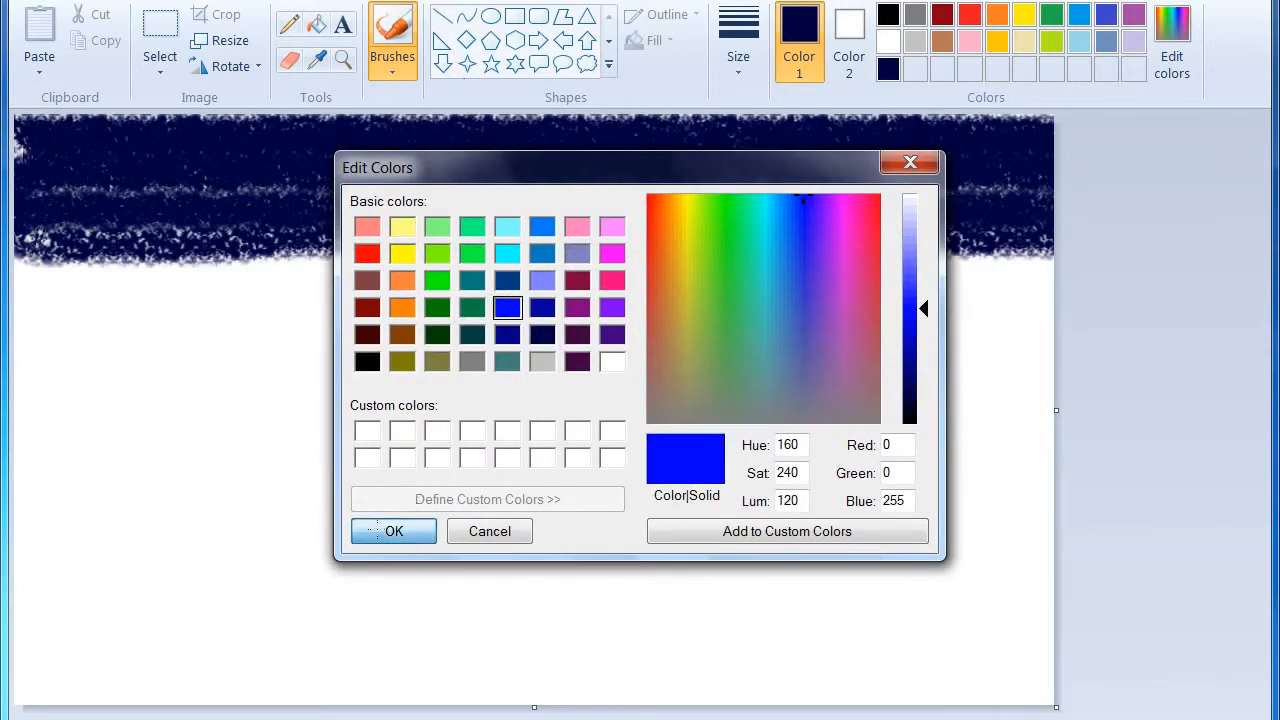
{"action": "left_click_drag", "start_coordinate": [25, 245], "coordinate": [1050, 245]}
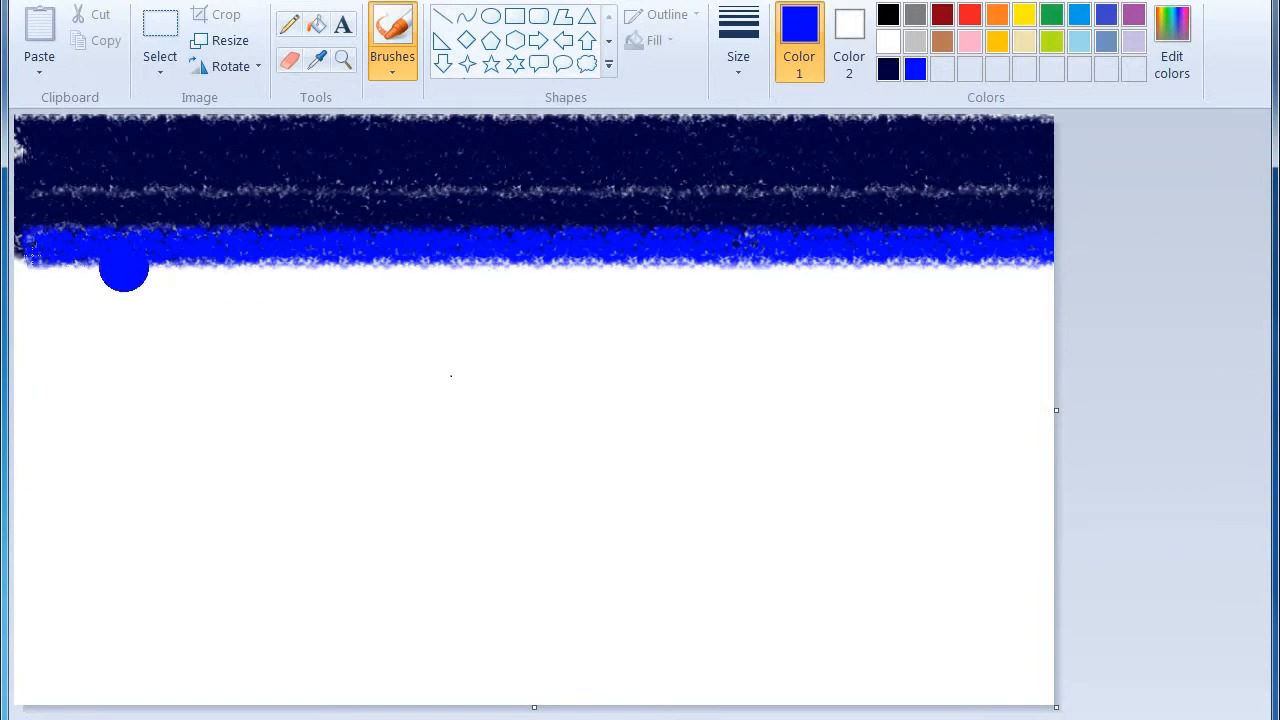
{"action": "left_click_drag", "start_coordinate": [25, 262], "coordinate": [1050, 270]}
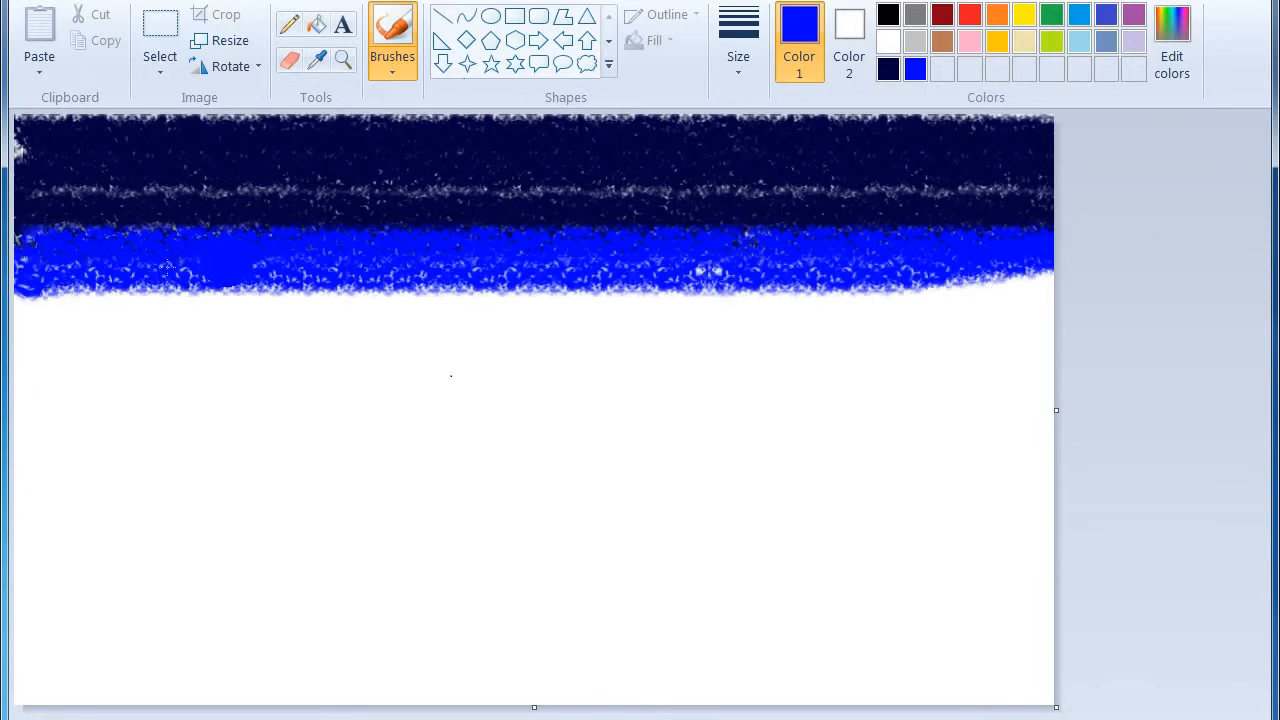
{"action": "mouse_move", "coordinate": [28, 298]}
{"action": "left_mouse_down"}
{"action": "mouse_move", "coordinate": [225, 306]}
{"action": "mouse_move", "coordinate": [1045, 298]}
{"action": "left_mouse_up"}
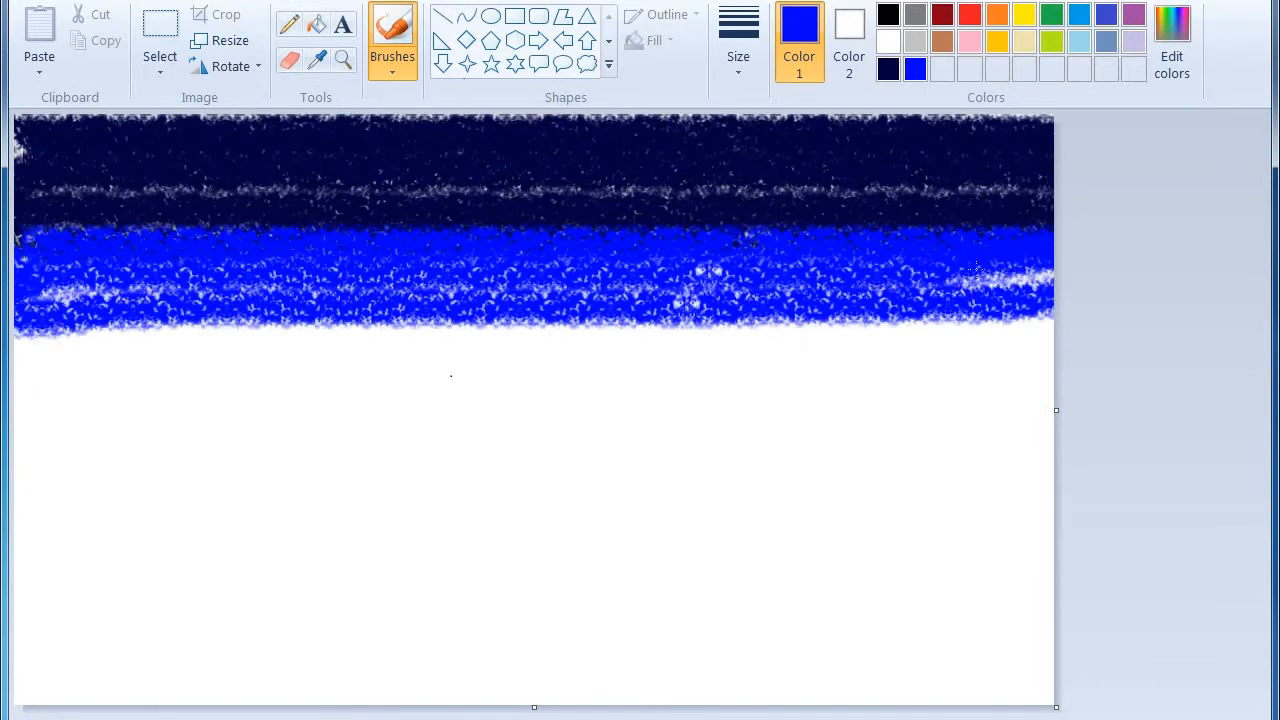
{"action": "mouse_move", "coordinate": [23, 343]}
{"action": "left_mouse_down"}
{"action": "mouse_move", "coordinate": [160, 331]}
{"action": "mouse_move", "coordinate": [1078, 320]}
{"action": "mouse_move", "coordinate": [1019, 349]}
{"action": "mouse_move", "coordinate": [860, 354]}
{"action": "mouse_move", "coordinate": [187, 335]}
{"action": "mouse_move", "coordinate": [15, 374]}
{"action": "mouse_move", "coordinate": [347, 358]}
{"action": "mouse_move", "coordinate": [140, 352]}
{"action": "mouse_move", "coordinate": [1139, 354]}
{"action": "mouse_move", "coordinate": [285, 365]}
{"action": "left_mouse_up"}
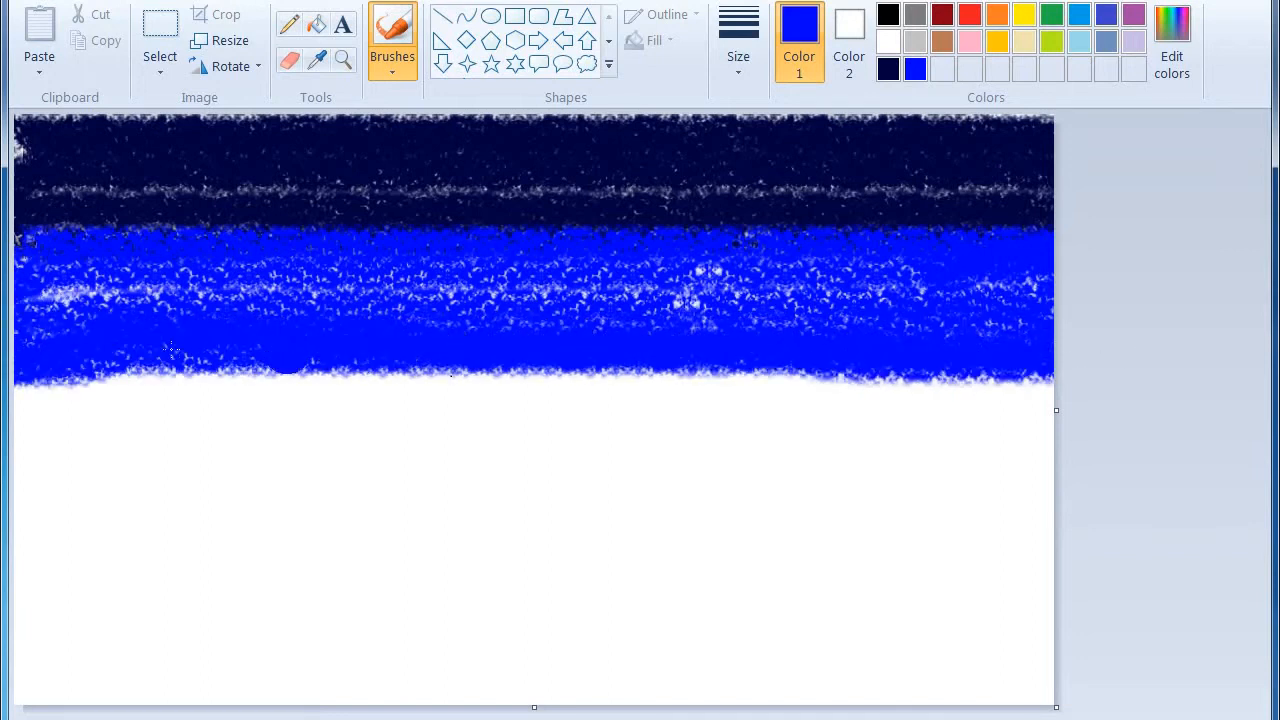
Step: Paint a wide sky-blue band below the blue one and cover the remaining white area with light blue
{"action": "left_click", "coordinate": [1106, 15]}
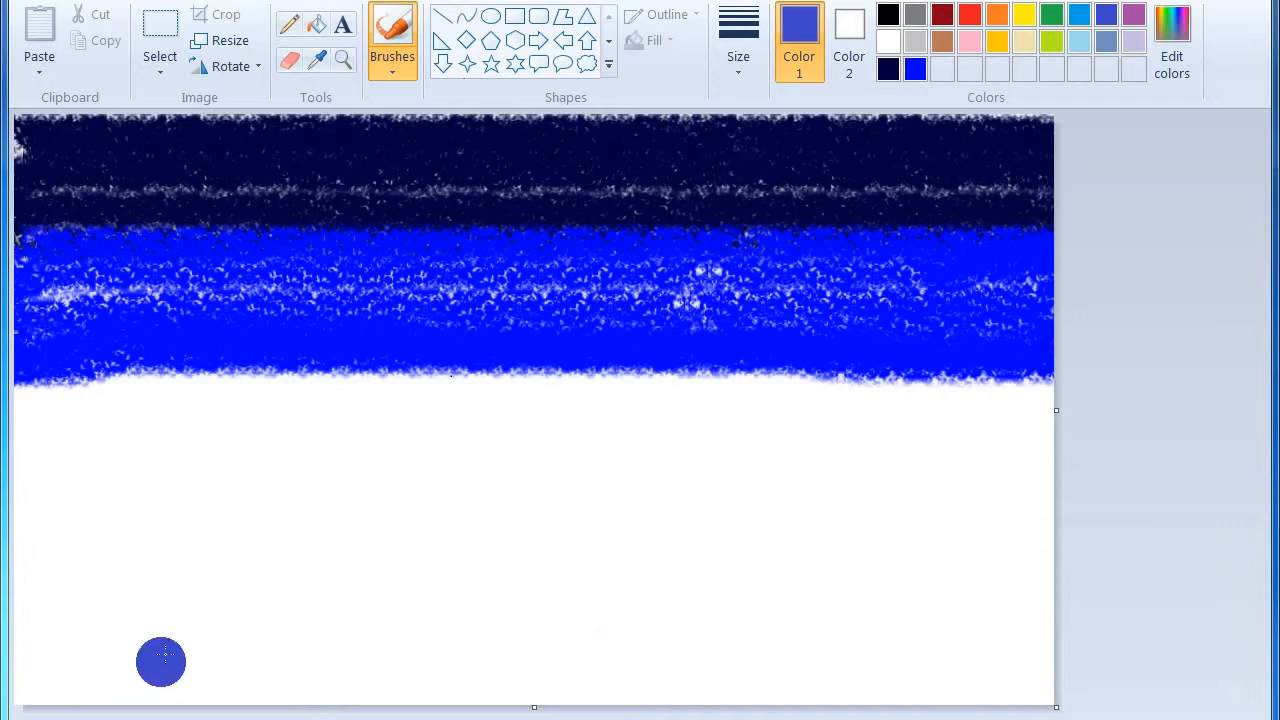
{"action": "left_click", "coordinate": [1079, 15]}
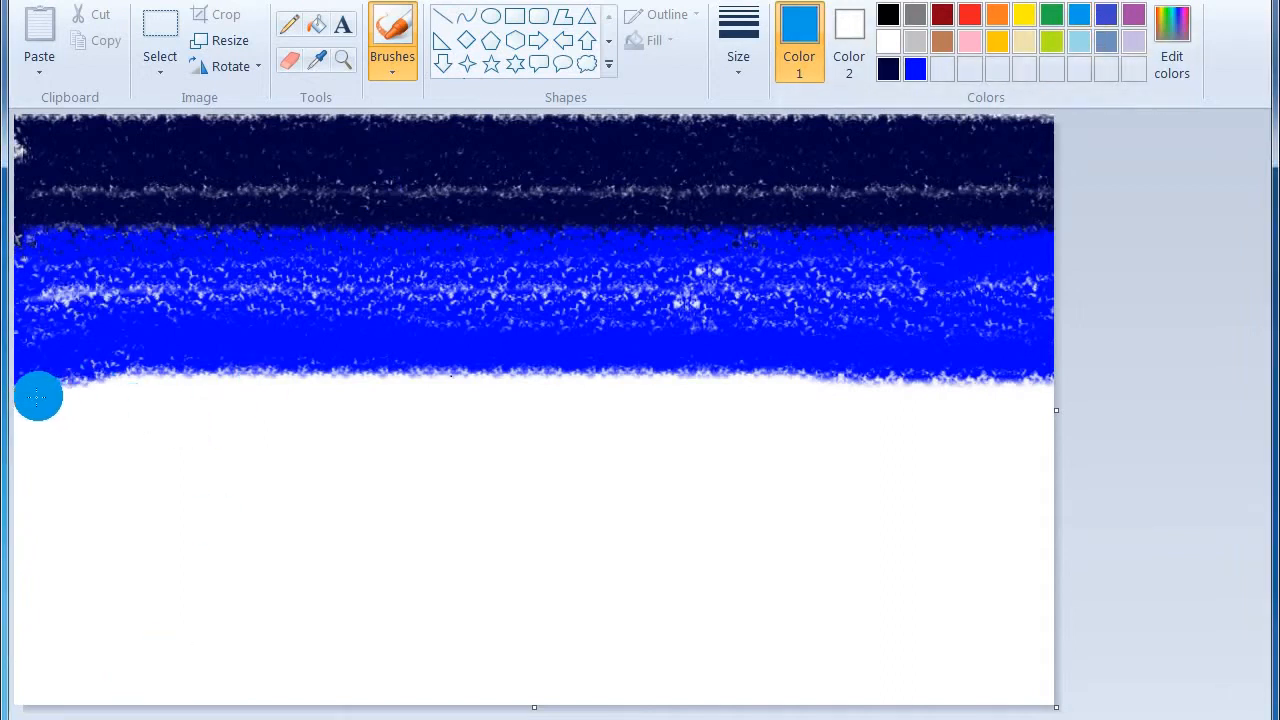
{"action": "mouse_move", "coordinate": [37, 394]}
{"action": "left_mouse_down"}
{"action": "mouse_move", "coordinate": [849, 394]}
{"action": "mouse_move", "coordinate": [30, 410]}
{"action": "mouse_move", "coordinate": [1006, 426]}
{"action": "mouse_move", "coordinate": [540, 440]}
{"action": "mouse_move", "coordinate": [55, 432]}
{"action": "mouse_move", "coordinate": [1040, 478]}
{"action": "mouse_move", "coordinate": [40, 458]}
{"action": "mouse_move", "coordinate": [88, 475]}
{"action": "left_mouse_up"}
{"action": "mouse_move", "coordinate": [177, 467]}
{"action": "left_mouse_down"}
{"action": "mouse_move", "coordinate": [40, 500]}
{"action": "mouse_move", "coordinate": [783, 486]}
{"action": "mouse_move", "coordinate": [766, 509]}
{"action": "mouse_move", "coordinate": [24, 512]}
{"action": "mouse_move", "coordinate": [1029, 554]}
{"action": "mouse_move", "coordinate": [589, 566]}
{"action": "mouse_move", "coordinate": [30, 545]}
{"action": "mouse_move", "coordinate": [1050, 532]}
{"action": "left_mouse_up"}
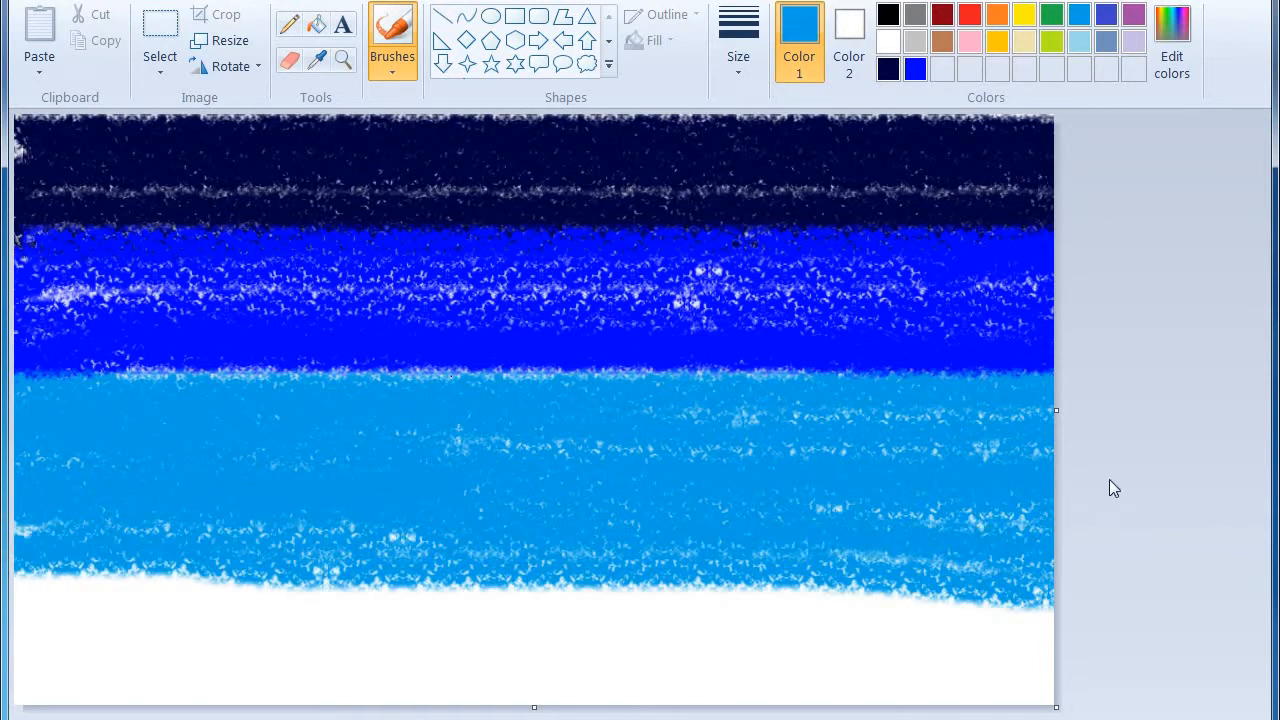
{"action": "left_click", "coordinate": [1078, 41]}
{"action": "mouse_move", "coordinate": [126, 628]}
{"action": "left_mouse_down"}
{"action": "mouse_move", "coordinate": [30, 628]}
{"action": "mouse_move", "coordinate": [1029, 640]}
{"action": "mouse_move", "coordinate": [30, 685]}
{"action": "mouse_move", "coordinate": [1040, 660]}
{"action": "mouse_move", "coordinate": [900, 695]}
{"action": "mouse_move", "coordinate": [1040, 688]}
{"action": "mouse_move", "coordinate": [1045, 632]}
{"action": "mouse_move", "coordinate": [830, 608]}
{"action": "mouse_move", "coordinate": [85, 625]}
{"action": "mouse_move", "coordinate": [25, 595]}
{"action": "mouse_move", "coordinate": [820, 595]}
{"action": "mouse_move", "coordinate": [18, 590]}
{"action": "mouse_move", "coordinate": [70, 565]}
{"action": "mouse_move", "coordinate": [25, 665]}
{"action": "mouse_move", "coordinate": [470, 645]}
{"action": "left_mouse_up"}
Step: Copy the image's current pixel height, then squash the image to 6 pixels high without maintaining the aspect ratio
{"action": "left_click", "coordinate": [222, 40]}
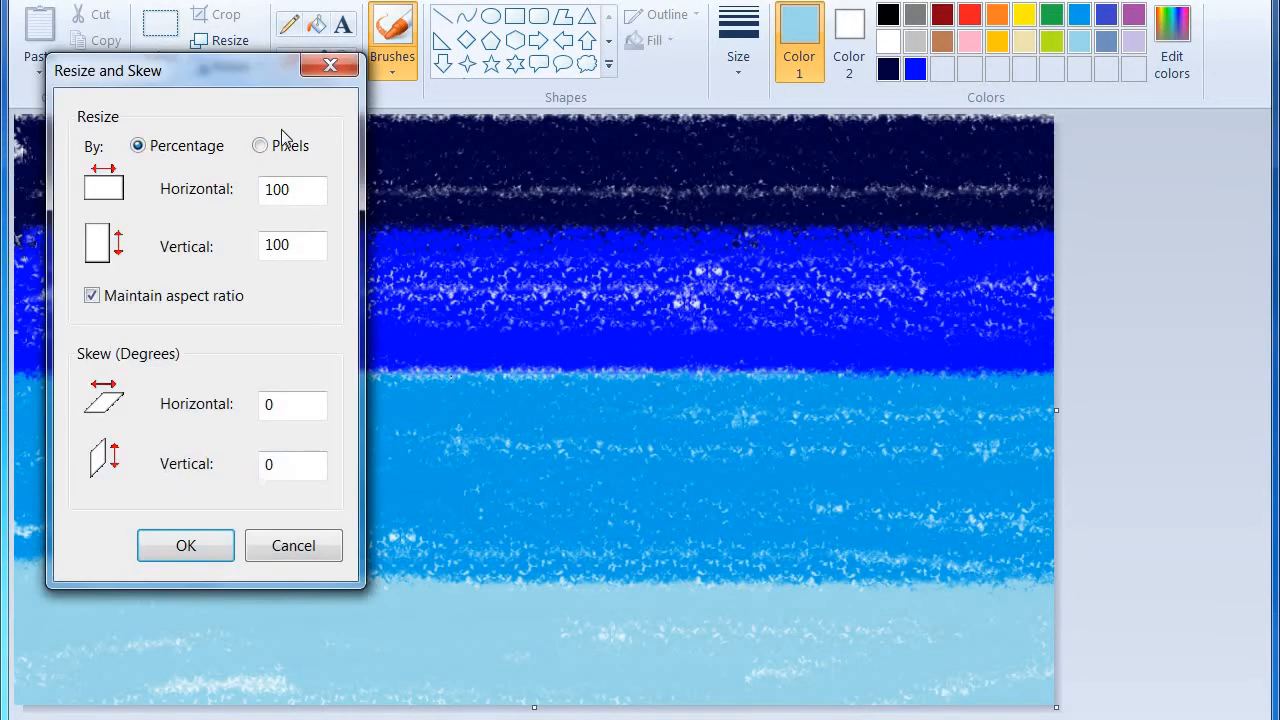
{"action": "left_click", "coordinate": [268, 145]}
{"action": "left_click", "coordinate": [143, 297]}
{"action": "double_click", "coordinate": [276, 245]}
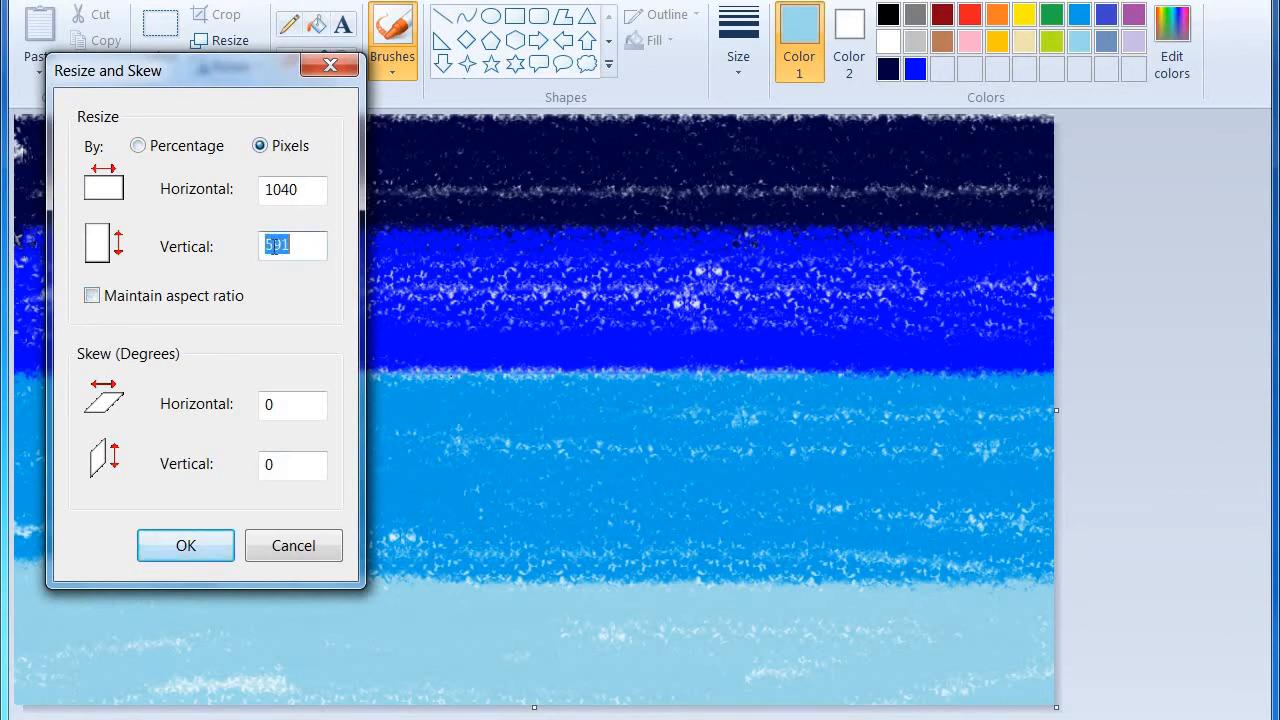
{"action": "right_click", "coordinate": [272, 246]}
{"action": "left_click", "coordinate": [318, 318]}
{"action": "type", "text": "6"}
{"action": "key", "text": "Return"}
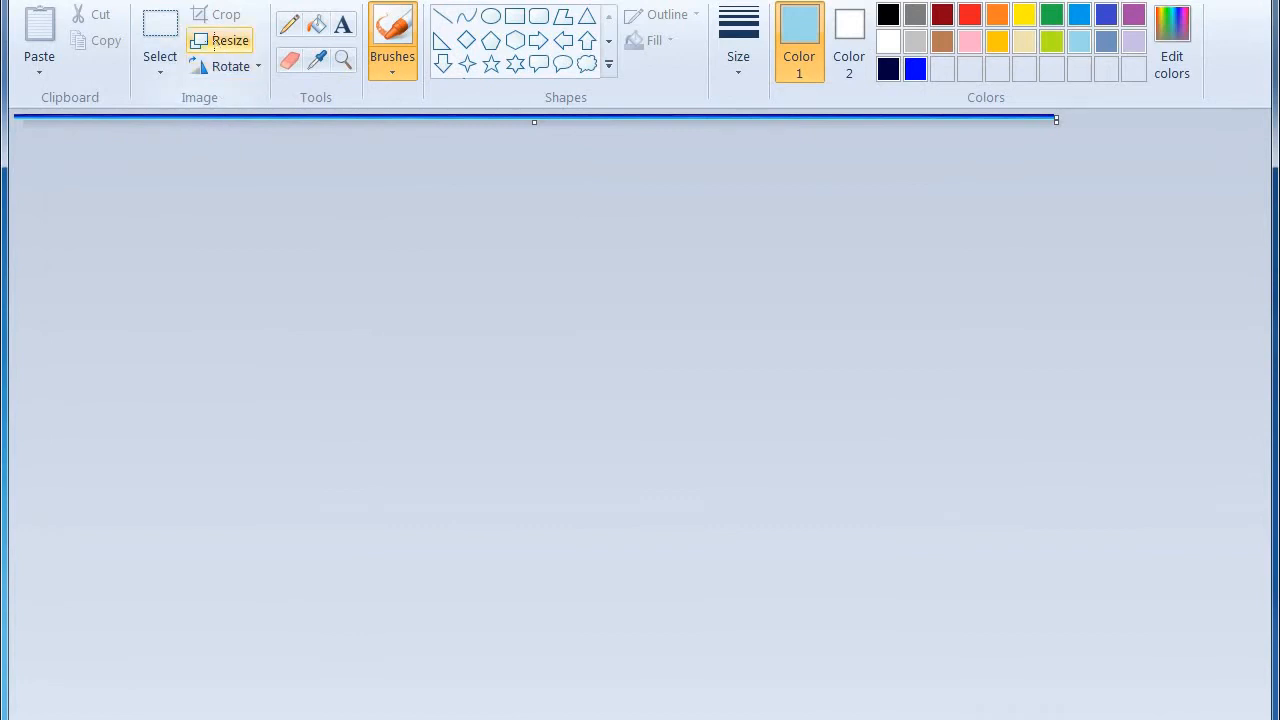
Step: Stretch the image to a height of 591 pixels without maintaining the aspect ratio to blend the bands
{"action": "left_click", "coordinate": [222, 40]}
{"action": "left_click", "coordinate": [260, 147]}
{"action": "left_click", "coordinate": [194, 295]}
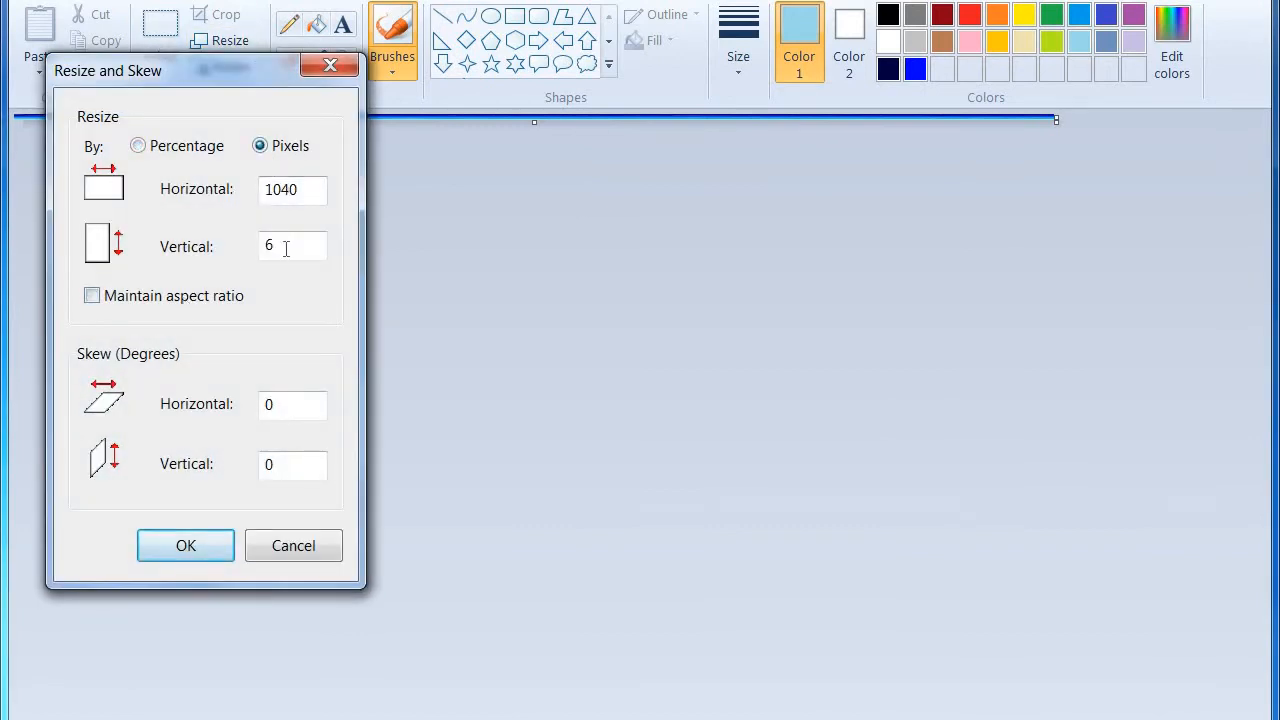
{"action": "right_click", "coordinate": [286, 248]}
{"action": "left_click", "coordinate": [340, 338]}
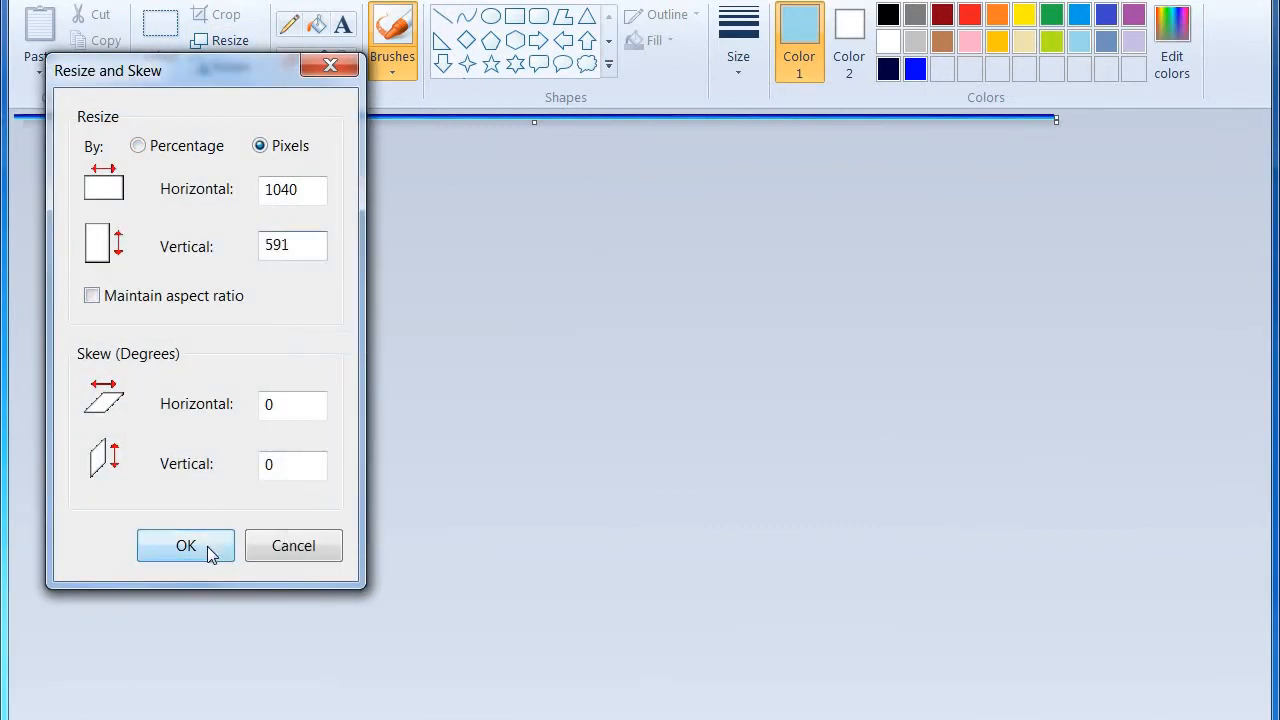
{"action": "left_click", "coordinate": [200, 543]}
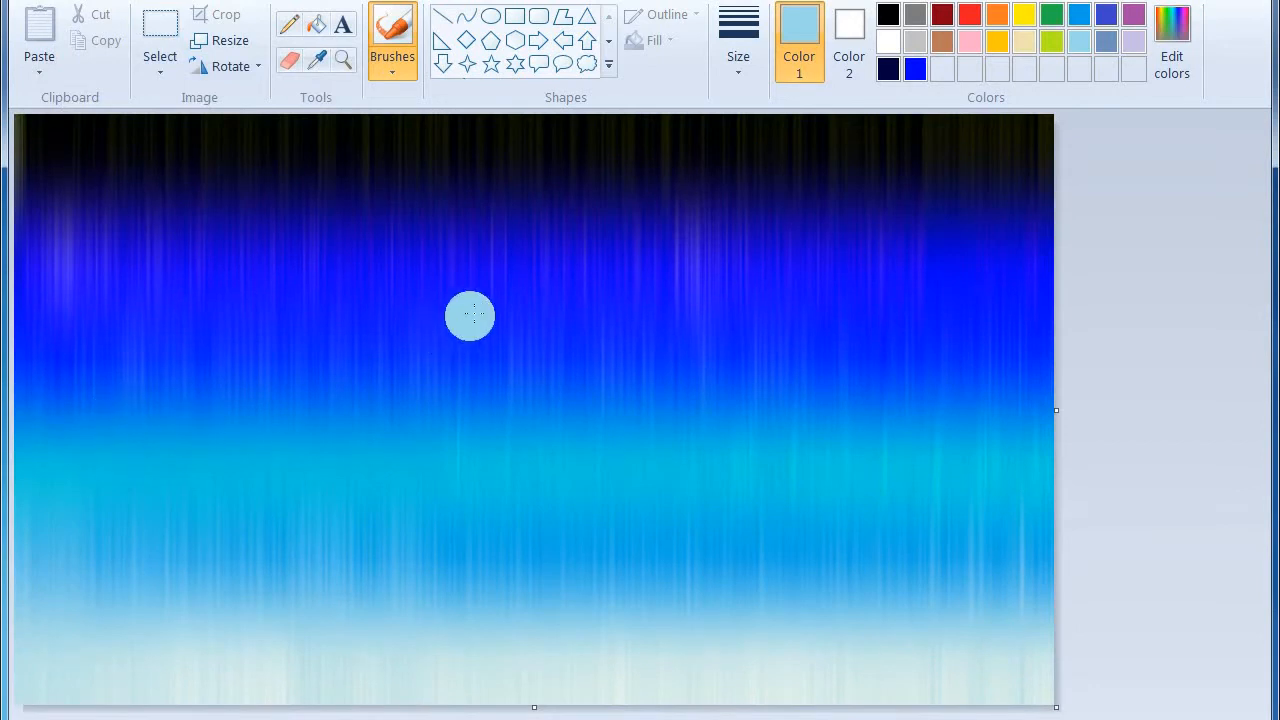
Step: Draw a white moon with a solid fill, place it near the sky's upper centre and enlarge it slightly
{"action": "left_click", "coordinate": [490, 16]}
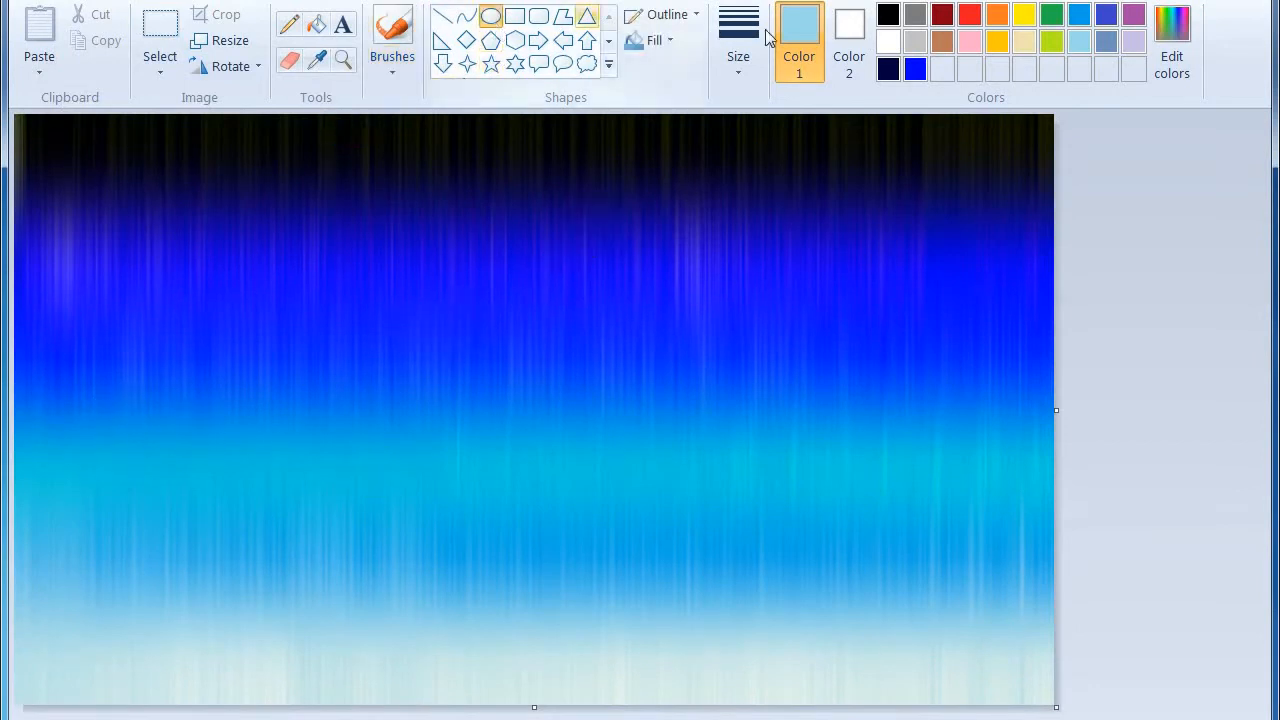
{"action": "left_click", "coordinate": [888, 41]}
{"action": "left_click", "coordinate": [641, 42]}
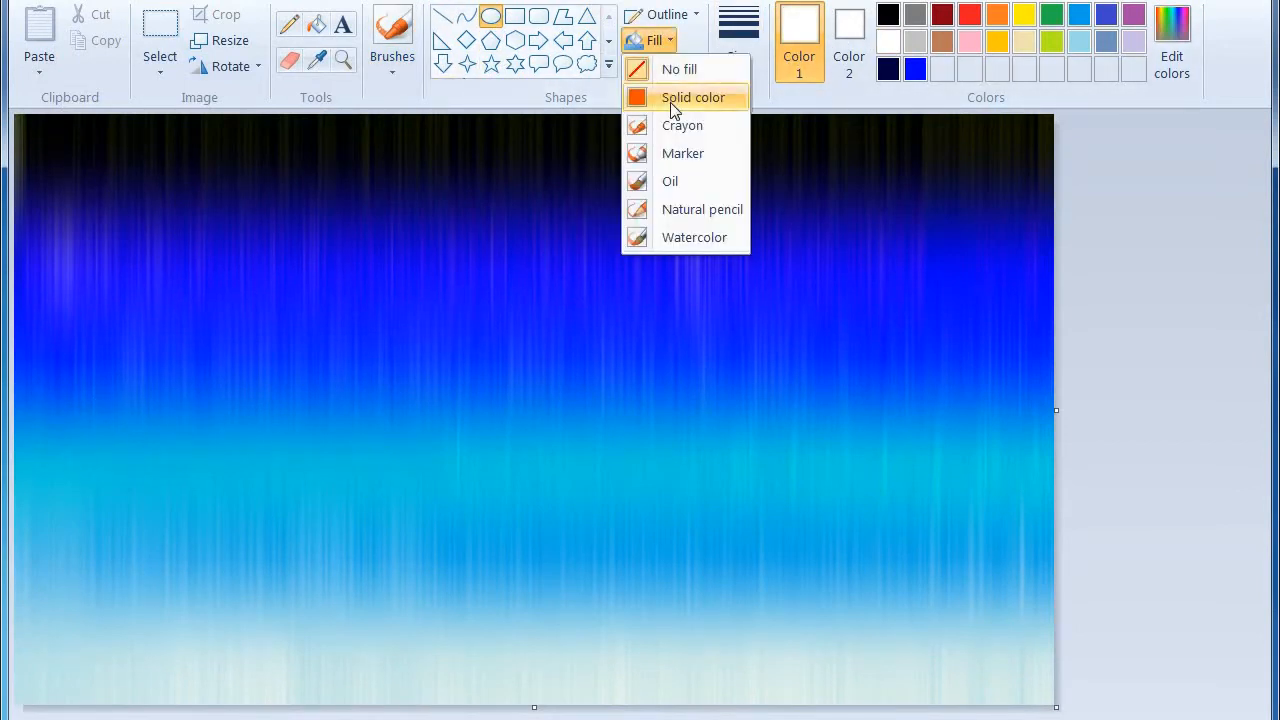
{"action": "left_click", "coordinate": [670, 97]}
{"action": "mouse_move", "coordinate": [388, 168]}
{"action": "left_mouse_down"}
{"action": "mouse_move", "coordinate": [443, 269]}
{"action": "mouse_move", "coordinate": [581, 367]}
{"action": "left_mouse_up"}
{"action": "left_click_drag", "start_coordinate": [496, 287], "coordinate": [536, 250]}
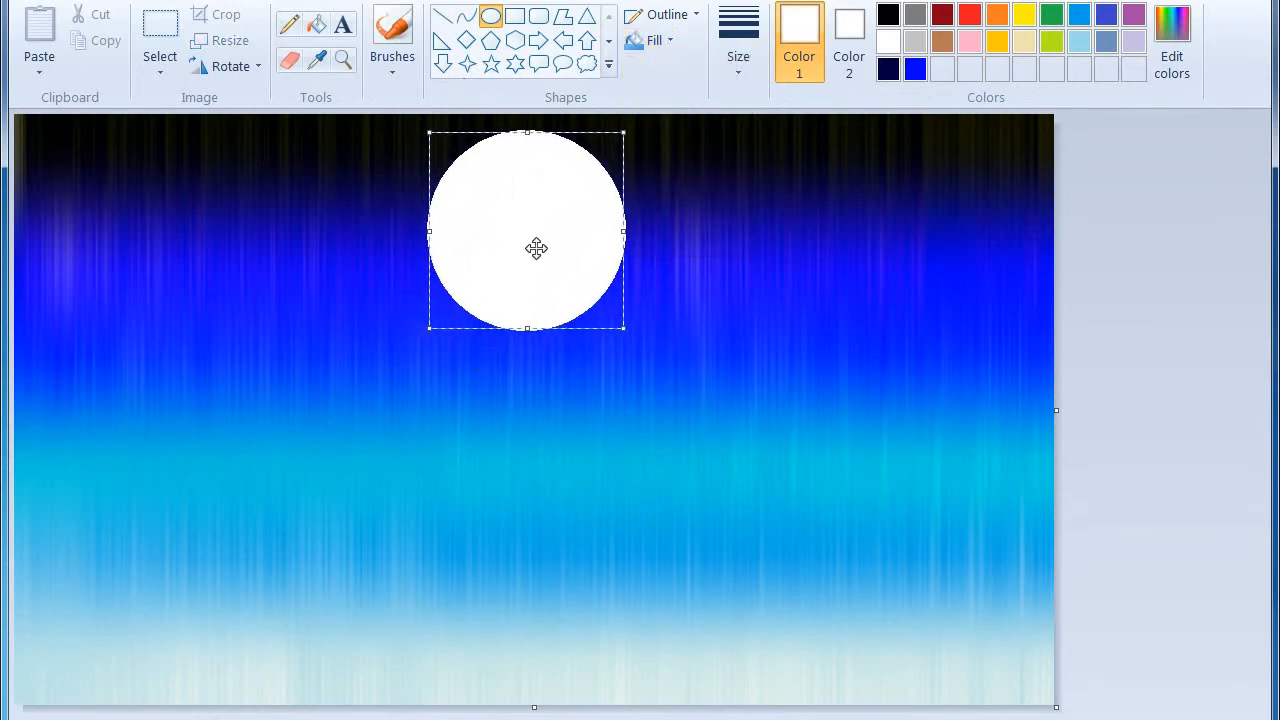
{"action": "left_click_drag", "start_coordinate": [623, 334], "coordinate": [648, 343]}
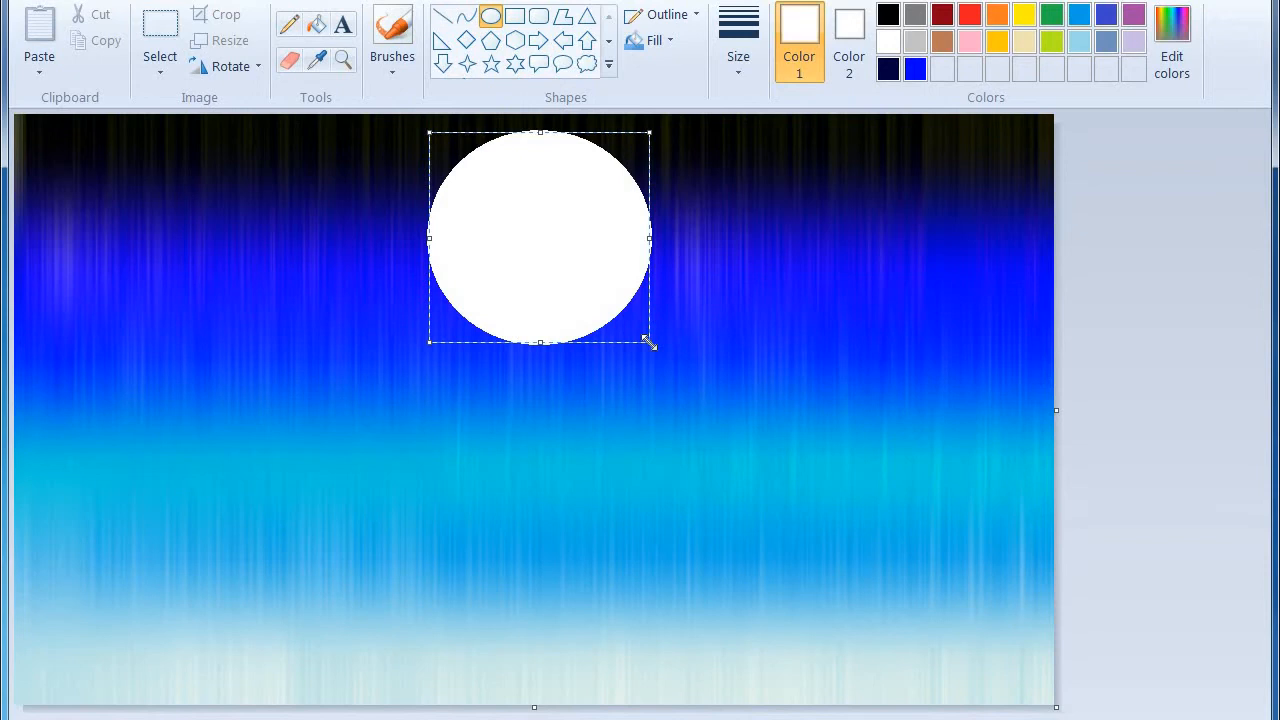
{"action": "left_click", "coordinate": [1160, 347]}
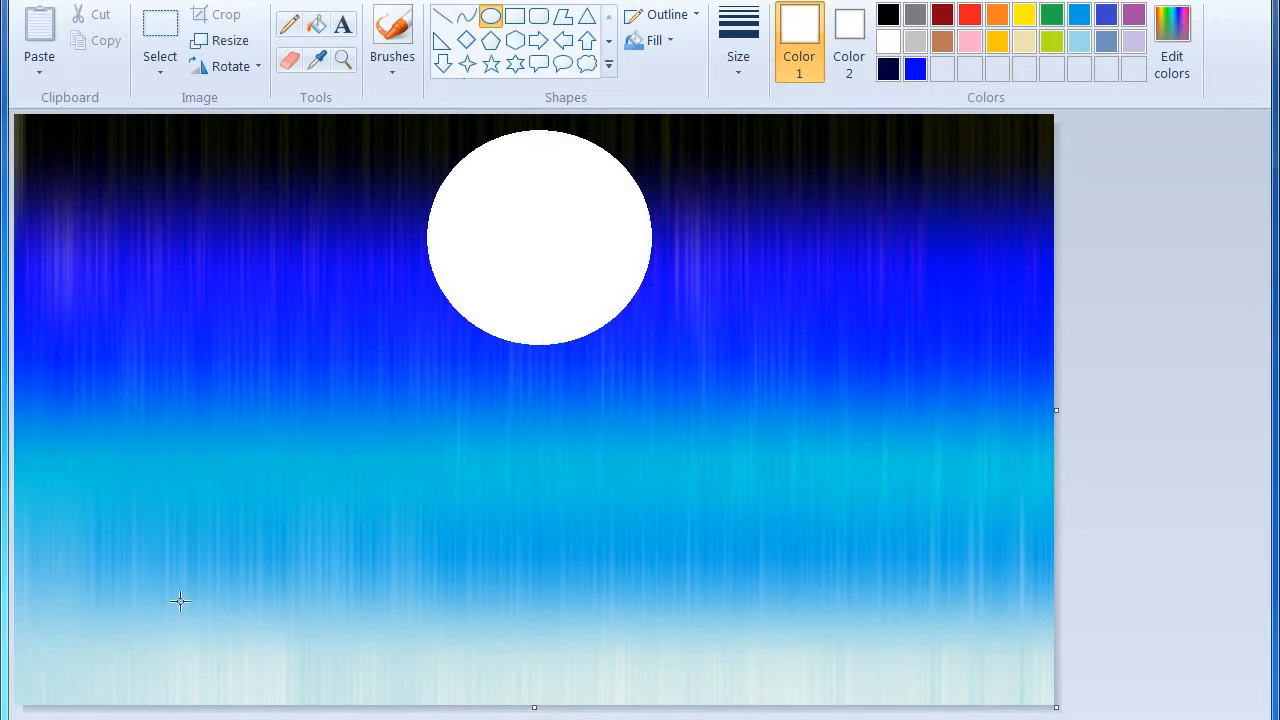
Step: Paint a black hilly ground silhouette along the canvas's lower edge with the crayon brush, rising towards both sides
{"action": "left_click", "coordinate": [394, 72]}
{"action": "left_click", "coordinate": [441, 157]}
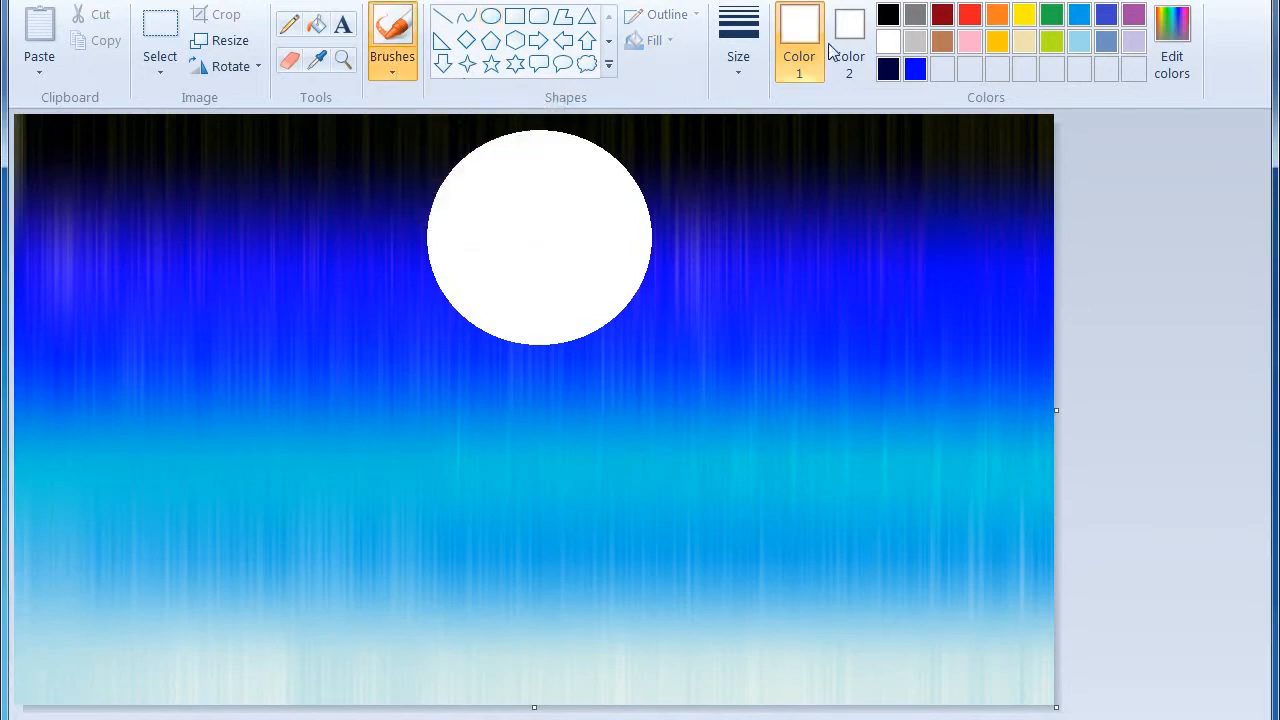
{"action": "left_click", "coordinate": [887, 15]}
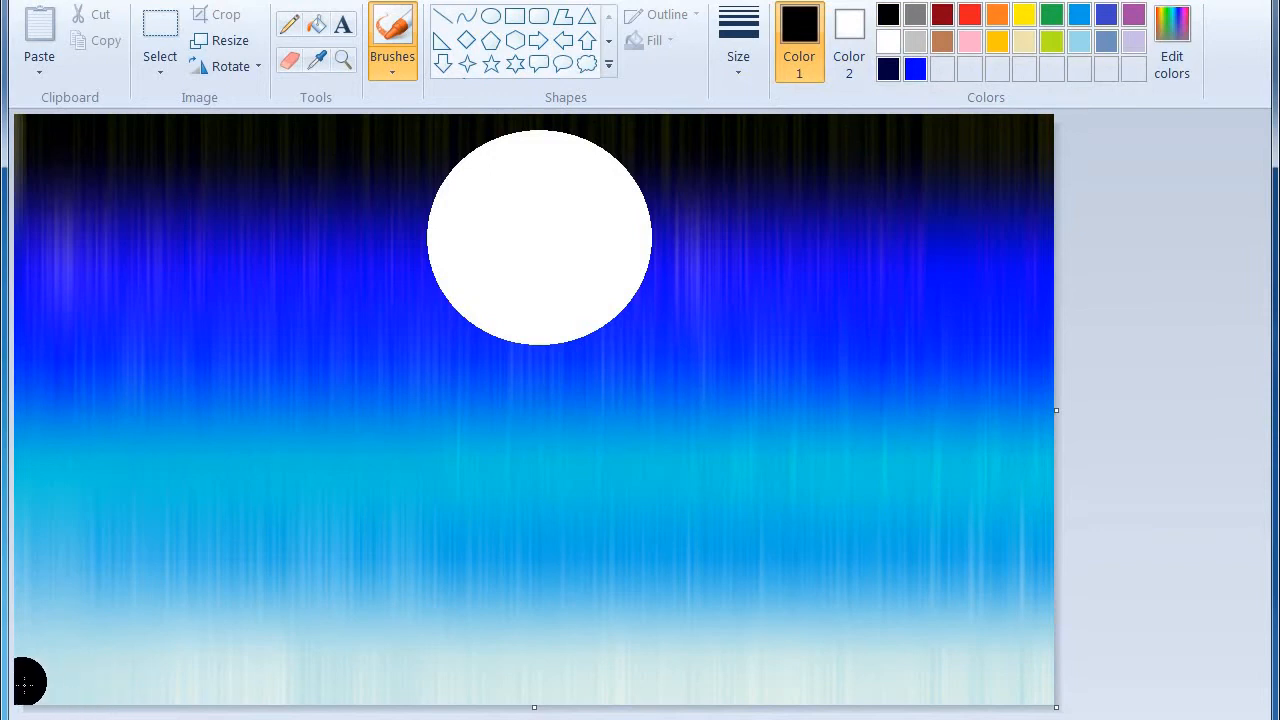
{"action": "mouse_move", "coordinate": [27, 683]}
{"action": "left_mouse_down"}
{"action": "mouse_move", "coordinate": [106, 669]}
{"action": "mouse_move", "coordinate": [305, 688]}
{"action": "mouse_move", "coordinate": [225, 660]}
{"action": "mouse_move", "coordinate": [347, 686]}
{"action": "mouse_move", "coordinate": [632, 690]}
{"action": "left_mouse_up"}
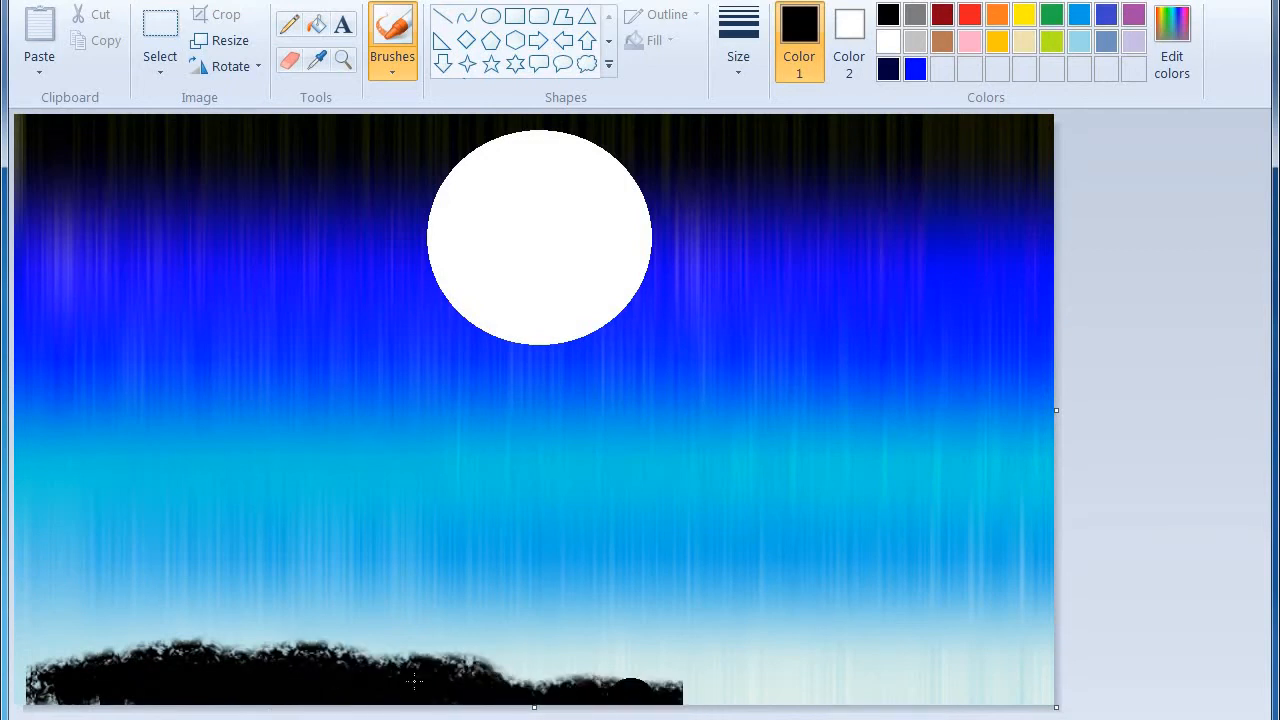
{"action": "mouse_move", "coordinate": [40, 700]}
{"action": "left_mouse_down"}
{"action": "mouse_move", "coordinate": [36, 662]}
{"action": "mouse_move", "coordinate": [176, 672]}
{"action": "left_mouse_up"}
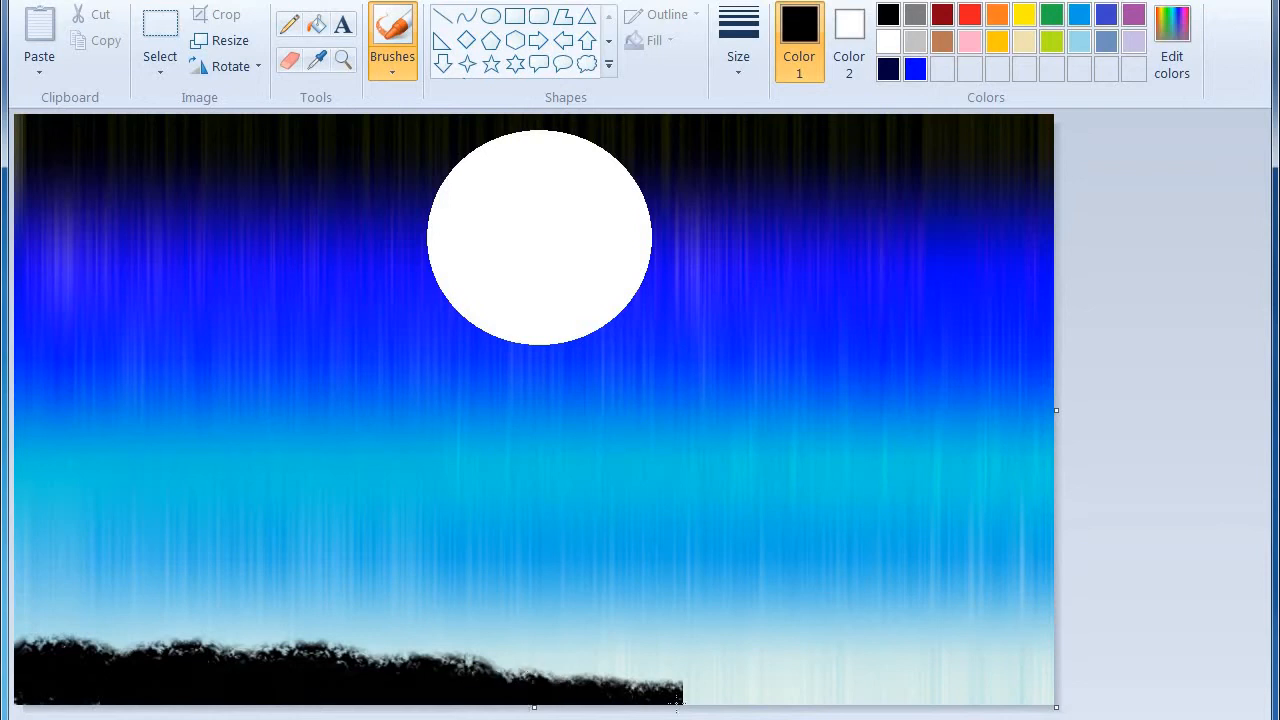
{"action": "mouse_move", "coordinate": [688, 697]}
{"action": "left_mouse_down"}
{"action": "mouse_move", "coordinate": [838, 676]}
{"action": "mouse_move", "coordinate": [1111, 675]}
{"action": "mouse_move", "coordinate": [891, 715]}
{"action": "mouse_move", "coordinate": [755, 713]}
{"action": "mouse_move", "coordinate": [884, 677]}
{"action": "mouse_move", "coordinate": [911, 691]}
{"action": "mouse_move", "coordinate": [967, 688]}
{"action": "mouse_move", "coordinate": [994, 627]}
{"action": "mouse_move", "coordinate": [1014, 643]}
{"action": "mouse_move", "coordinate": [1040, 625]}
{"action": "left_mouse_up"}
{"action": "mouse_move", "coordinate": [925, 655]}
{"action": "left_mouse_down"}
{"action": "mouse_move", "coordinate": [892, 684]}
{"action": "mouse_move", "coordinate": [786, 699]}
{"action": "mouse_move", "coordinate": [700, 670]}
{"action": "mouse_move", "coordinate": [603, 704]}
{"action": "mouse_move", "coordinate": [501, 704]}
{"action": "mouse_move", "coordinate": [446, 684]}
{"action": "mouse_move", "coordinate": [394, 692]}
{"action": "mouse_move", "coordinate": [739, 686]}
{"action": "left_mouse_up"}
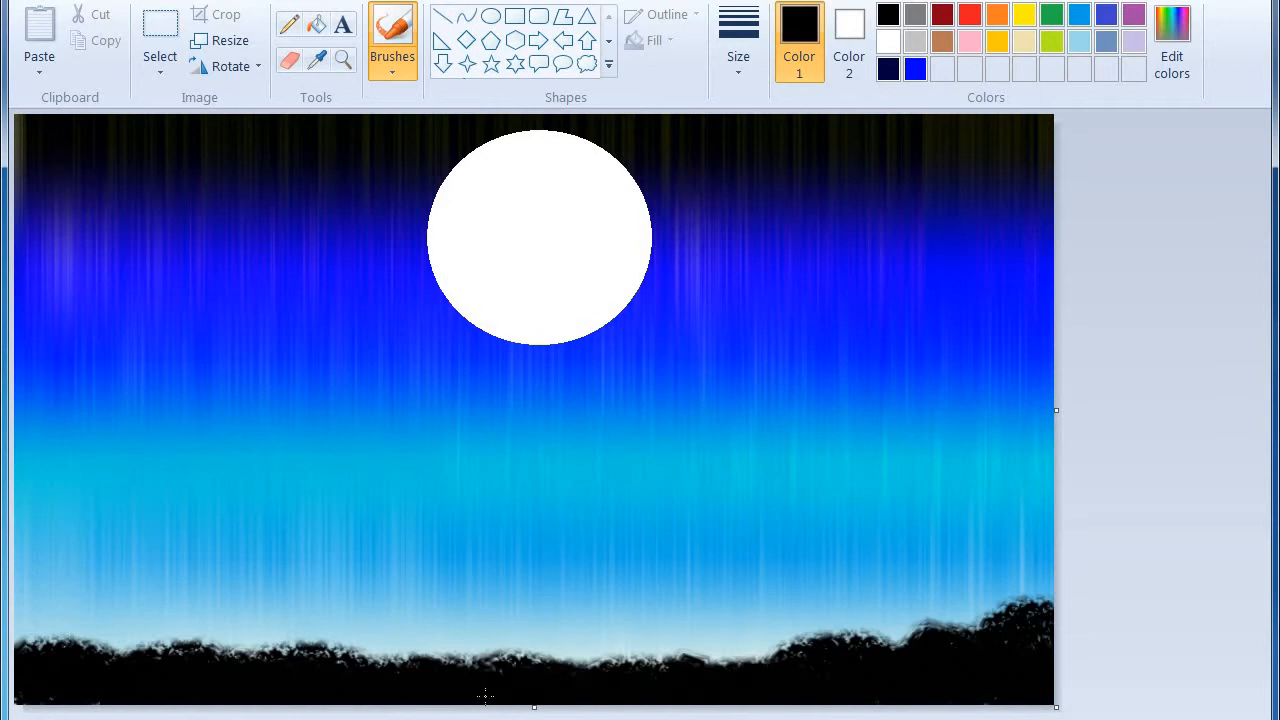
{"action": "mouse_move", "coordinate": [122, 628]}
{"action": "left_mouse_down"}
{"action": "mouse_move", "coordinate": [30, 656]}
{"action": "mouse_move", "coordinate": [62, 644]}
{"action": "mouse_move", "coordinate": [15, 646]}
{"action": "mouse_move", "coordinate": [70, 624]}
{"action": "mouse_move", "coordinate": [38, 601]}
{"action": "mouse_move", "coordinate": [55, 605]}
{"action": "mouse_move", "coordinate": [72, 660]}
{"action": "mouse_move", "coordinate": [58, 654]}
{"action": "mouse_move", "coordinate": [130, 646]}
{"action": "mouse_move", "coordinate": [172, 668]}
{"action": "mouse_move", "coordinate": [286, 662]}
{"action": "mouse_move", "coordinate": [299, 676]}
{"action": "mouse_move", "coordinate": [720, 678]}
{"action": "left_mouse_up"}
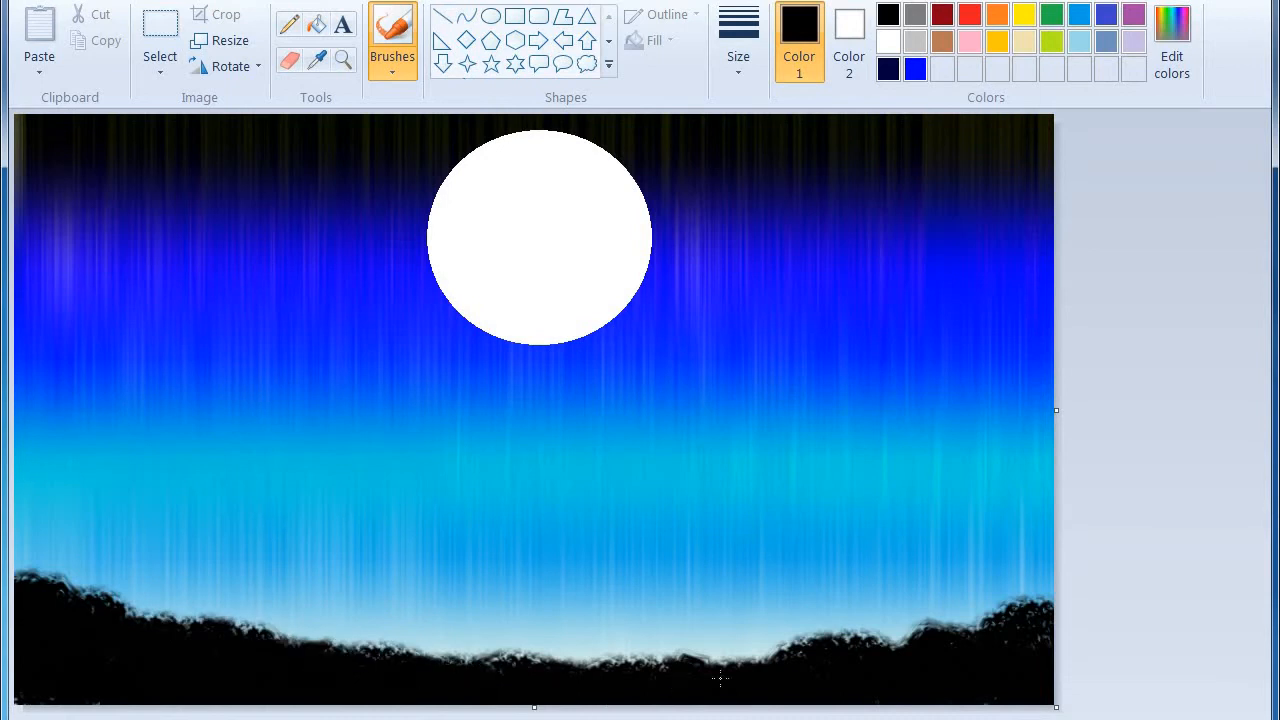
Step: Paint a black forked tree trunk with the oil brush, with one limb crossing the moon and the other passing its right side
{"action": "left_click", "coordinate": [392, 70]}
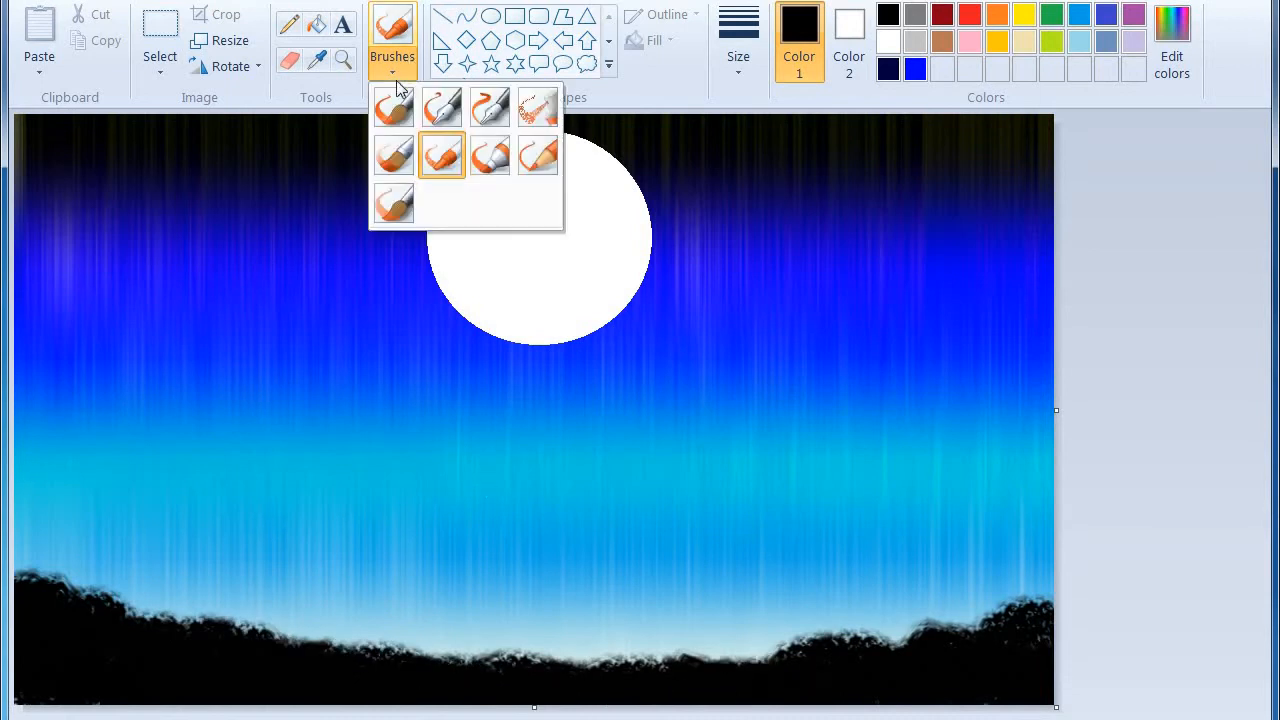
{"action": "left_click", "coordinate": [394, 151]}
{"action": "left_click", "coordinate": [742, 45]}
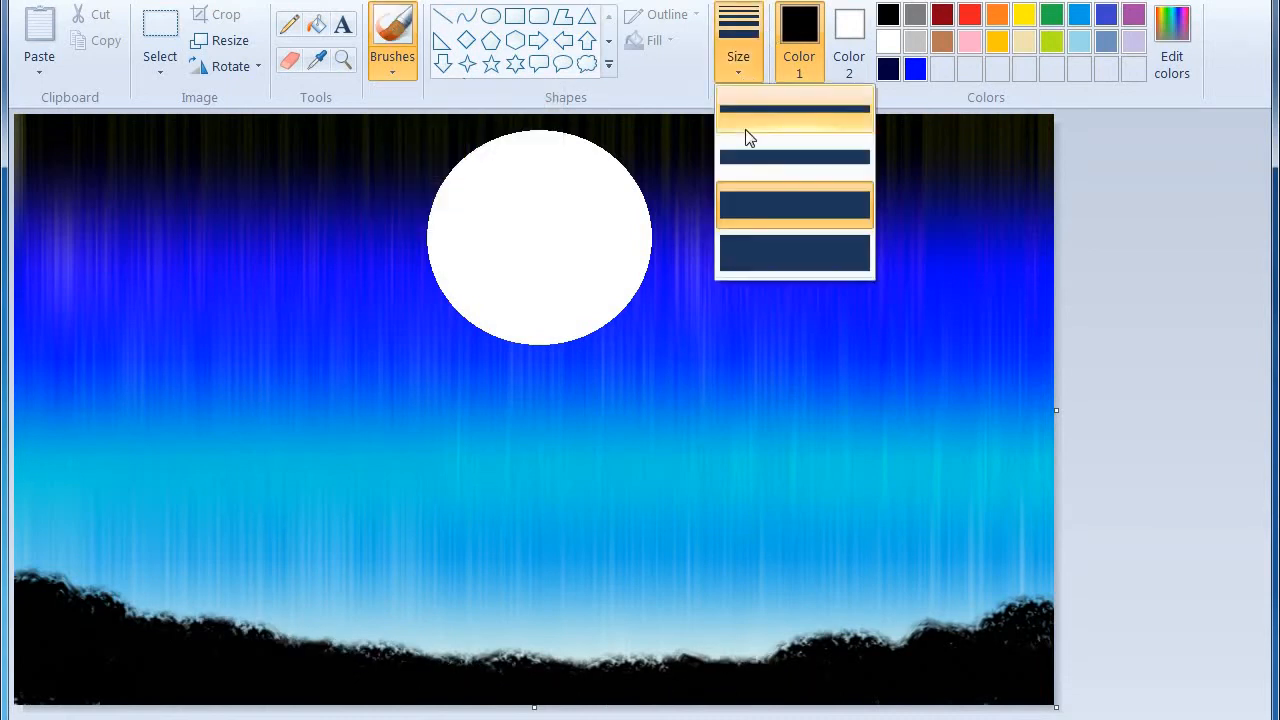
{"action": "left_click", "coordinate": [792, 248]}
{"action": "left_click_drag", "start_coordinate": [740, 152], "coordinate": [652, 260]}
{"action": "mouse_move", "coordinate": [635, 352]}
{"action": "left_mouse_down"}
{"action": "mouse_move", "coordinate": [603, 534]}
{"action": "mouse_move", "coordinate": [605, 688]}
{"action": "left_mouse_up"}
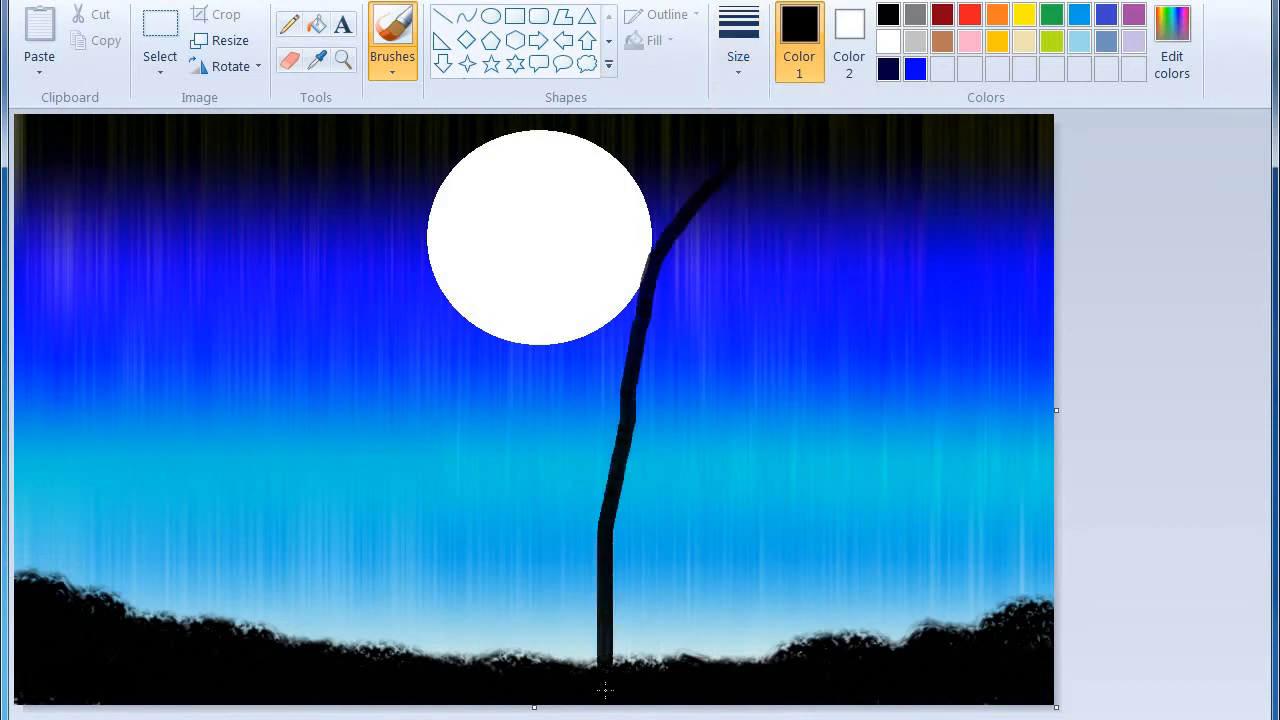
{"action": "left_click_drag", "start_coordinate": [595, 645], "coordinate": [604, 515]}
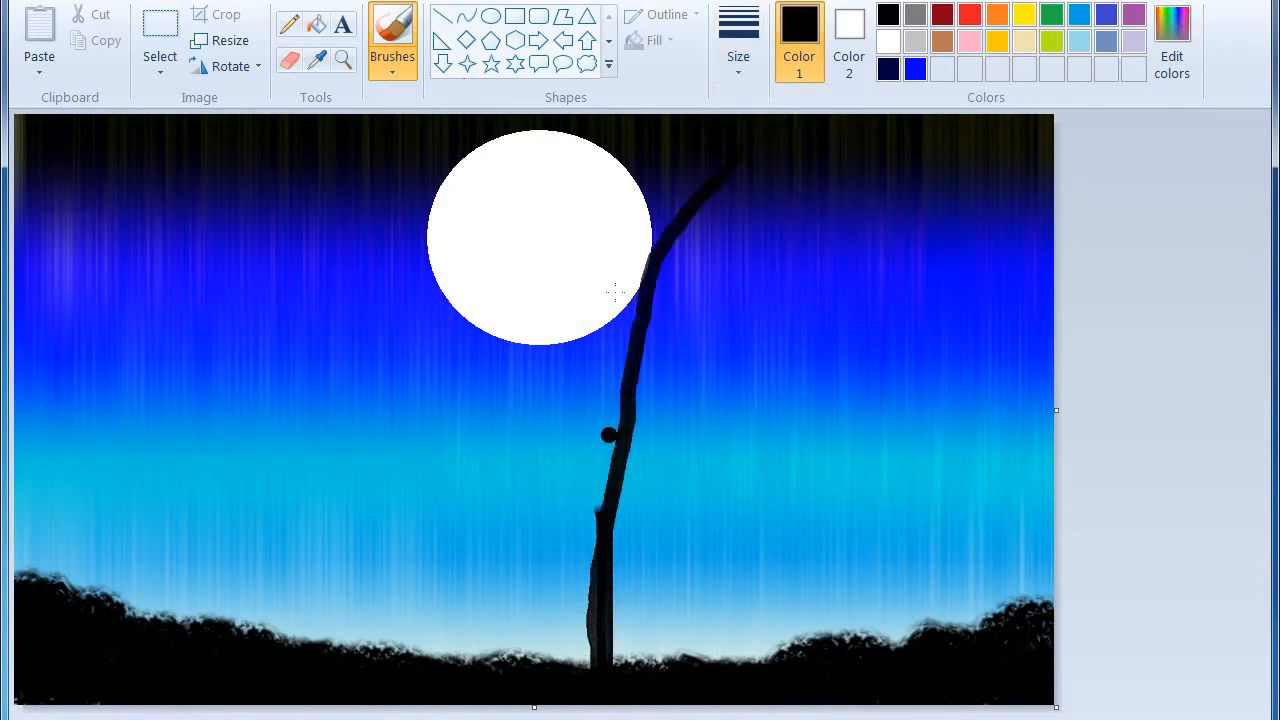
{"action": "mouse_move", "coordinate": [443, 168]}
{"action": "left_mouse_down"}
{"action": "mouse_move", "coordinate": [560, 366]}
{"action": "mouse_move", "coordinate": [597, 508]}
{"action": "mouse_move", "coordinate": [578, 692]}
{"action": "left_mouse_up"}
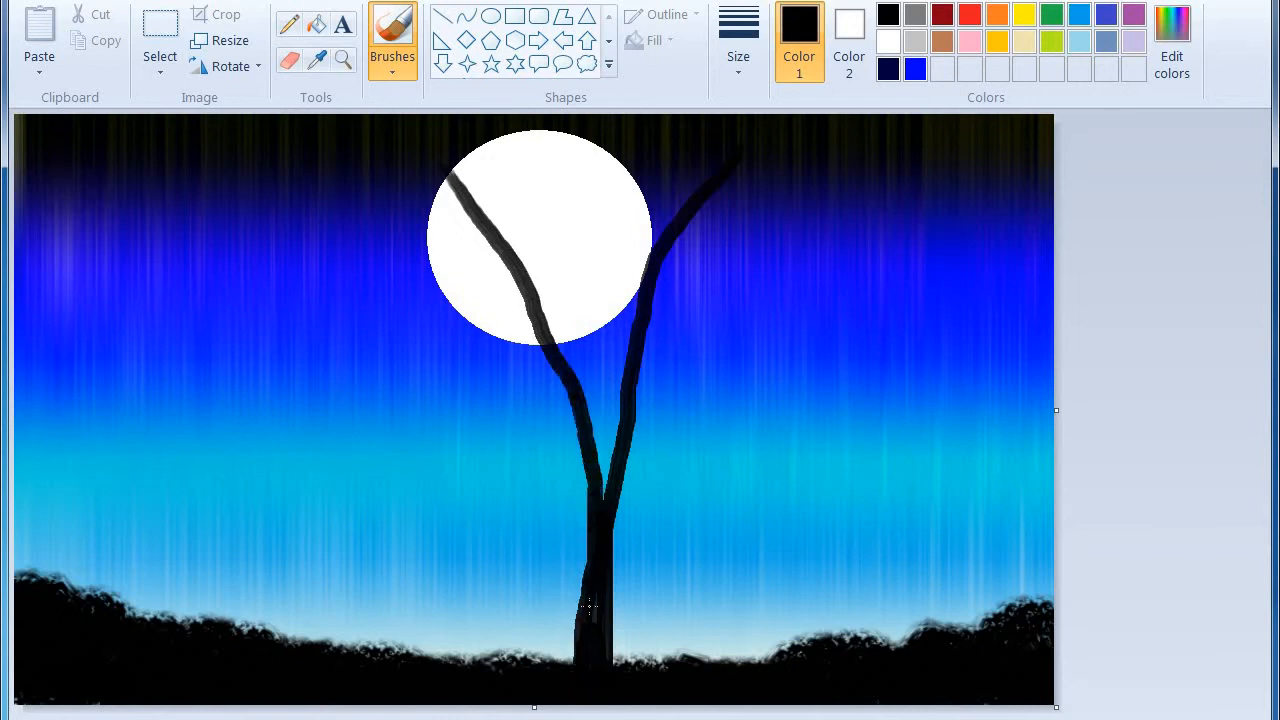
Step: Paint two thin branches with the thinnest brush size, one off the right limb and a long one reaching left
{"action": "left_click", "coordinate": [738, 45]}
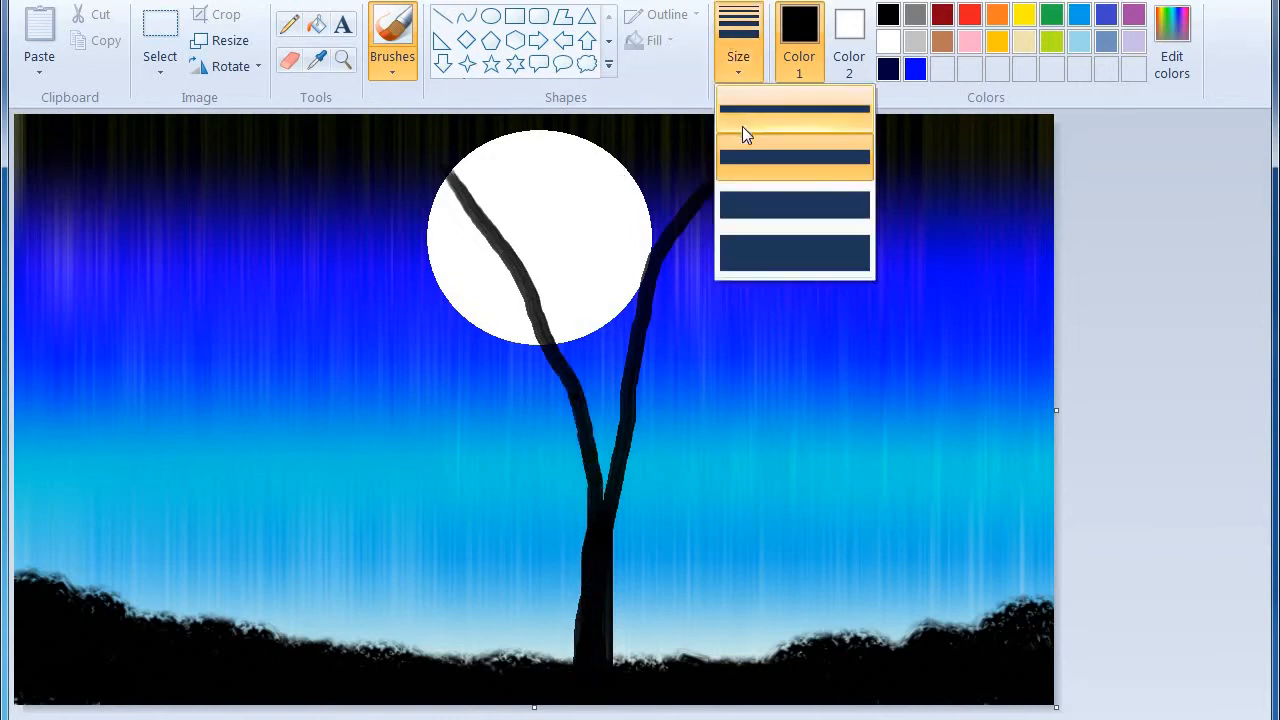
{"action": "left_click", "coordinate": [766, 123]}
{"action": "mouse_move", "coordinate": [612, 157]}
{"action": "left_mouse_down"}
{"action": "mouse_move", "coordinate": [605, 228]}
{"action": "mouse_move", "coordinate": [645, 305]}
{"action": "left_mouse_up"}
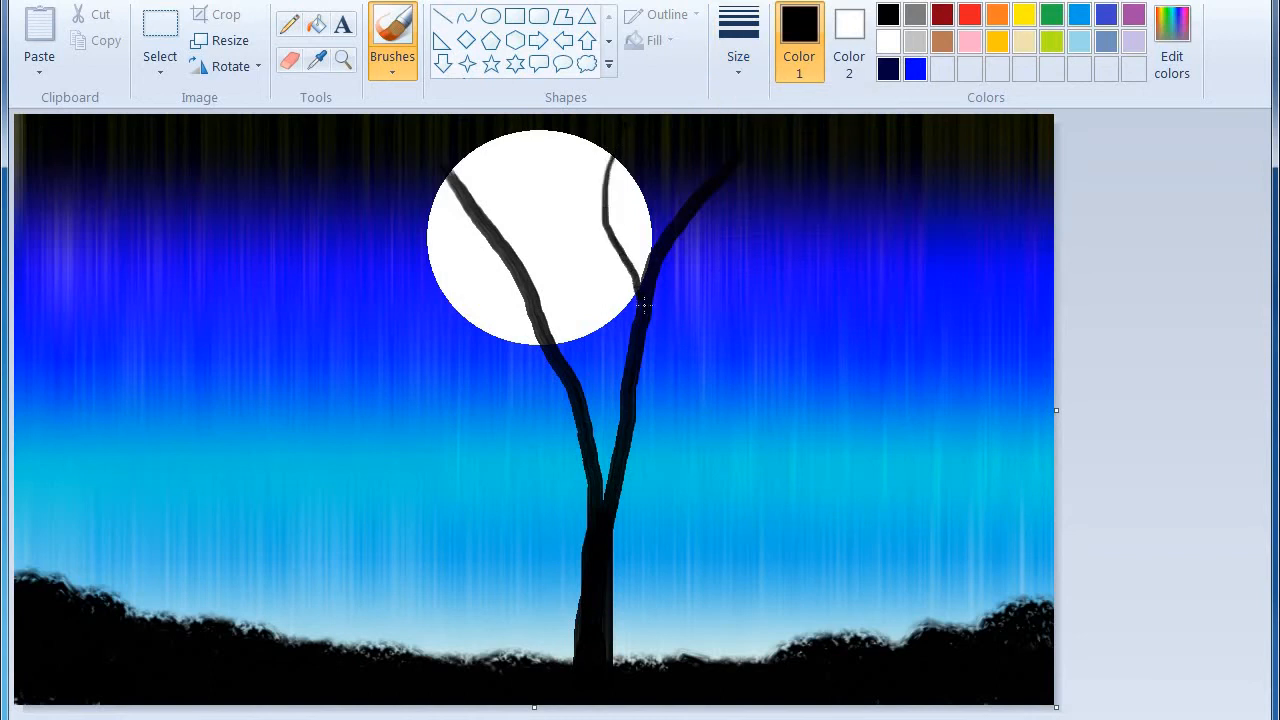
{"action": "mouse_move", "coordinate": [190, 246]}
{"action": "left_mouse_down"}
{"action": "mouse_move", "coordinate": [299, 234]}
{"action": "mouse_move", "coordinate": [510, 345]}
{"action": "left_mouse_up"}
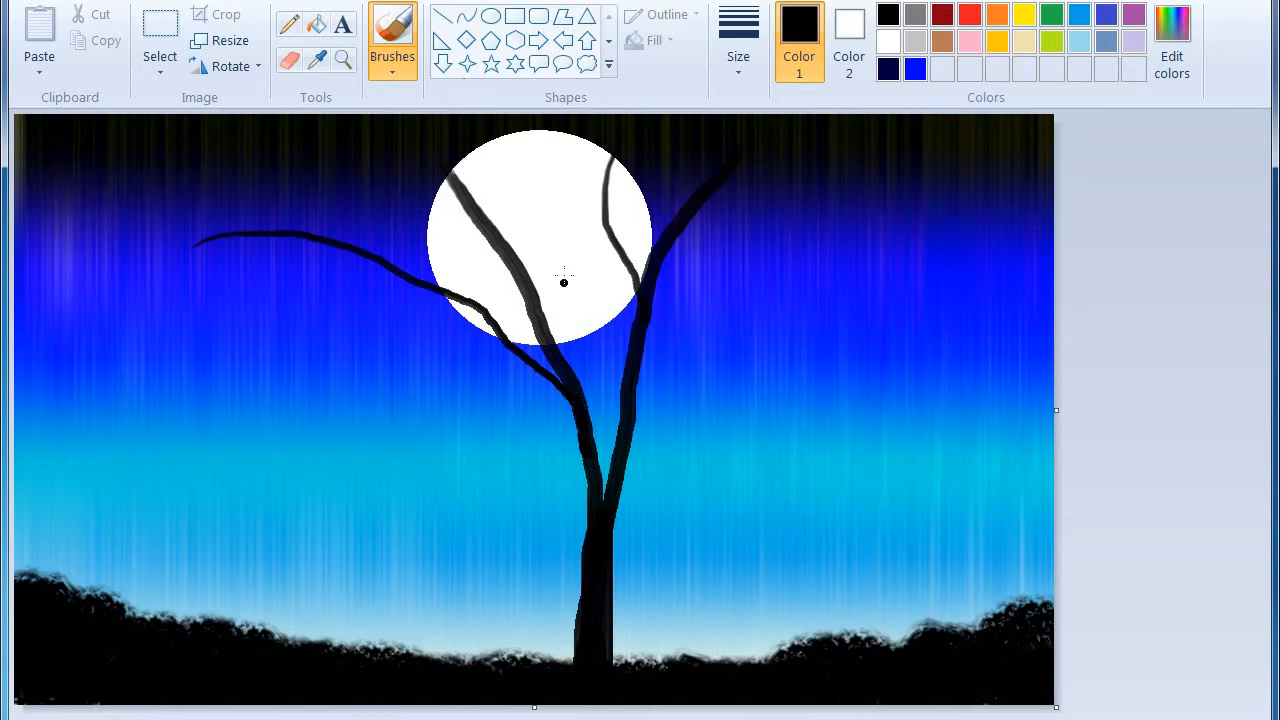
Step: Paint a long thin black branch off the tree's right limb with side branches, plus a twig across the moon from the left limb
{"action": "mouse_move", "coordinate": [882, 229]}
{"action": "left_mouse_down"}
{"action": "mouse_move", "coordinate": [740, 285]}
{"action": "mouse_move", "coordinate": [668, 372]}
{"action": "left_mouse_up"}
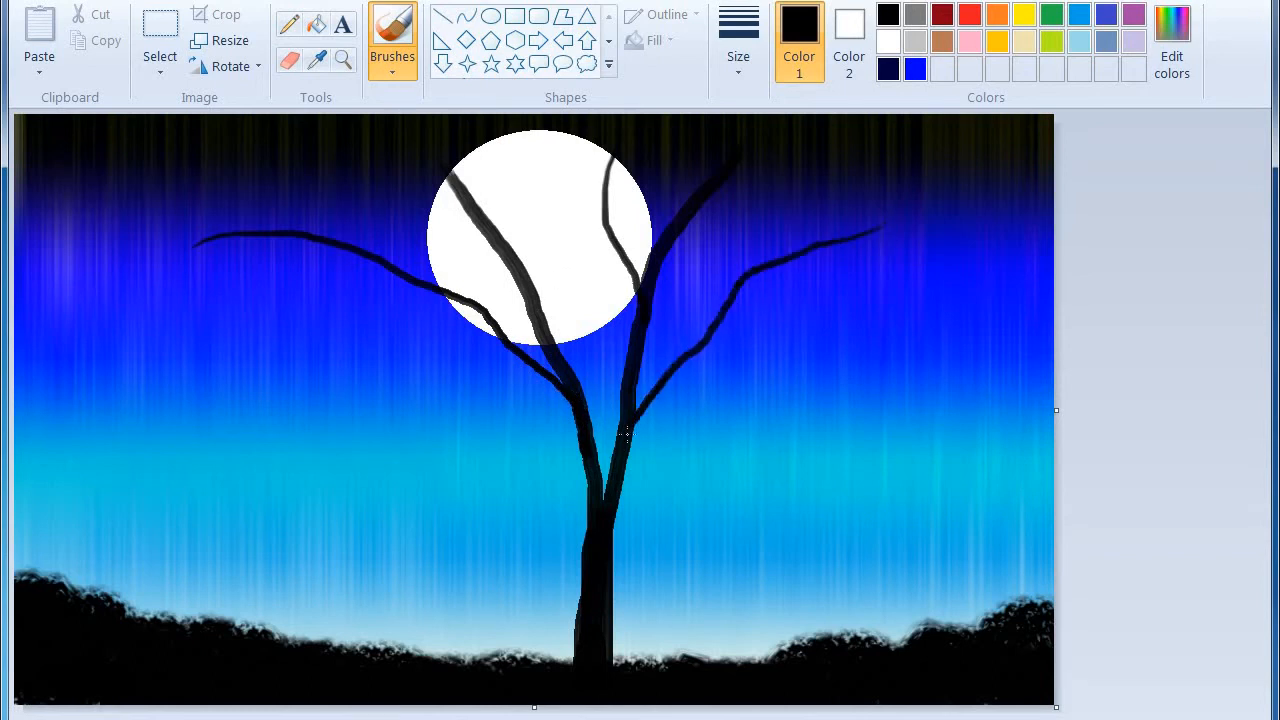
{"action": "left_click_drag", "start_coordinate": [517, 134], "coordinate": [511, 232]}
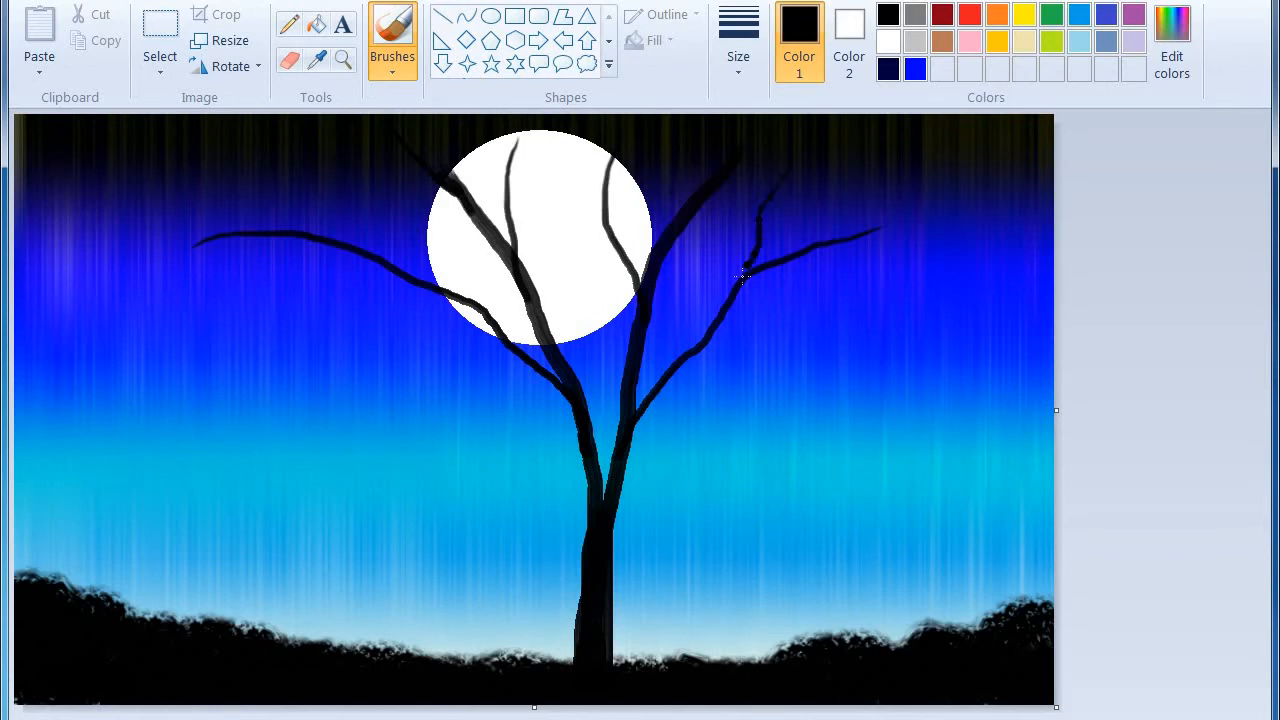
{"action": "left_click_drag", "start_coordinate": [876, 324], "coordinate": [711, 347]}
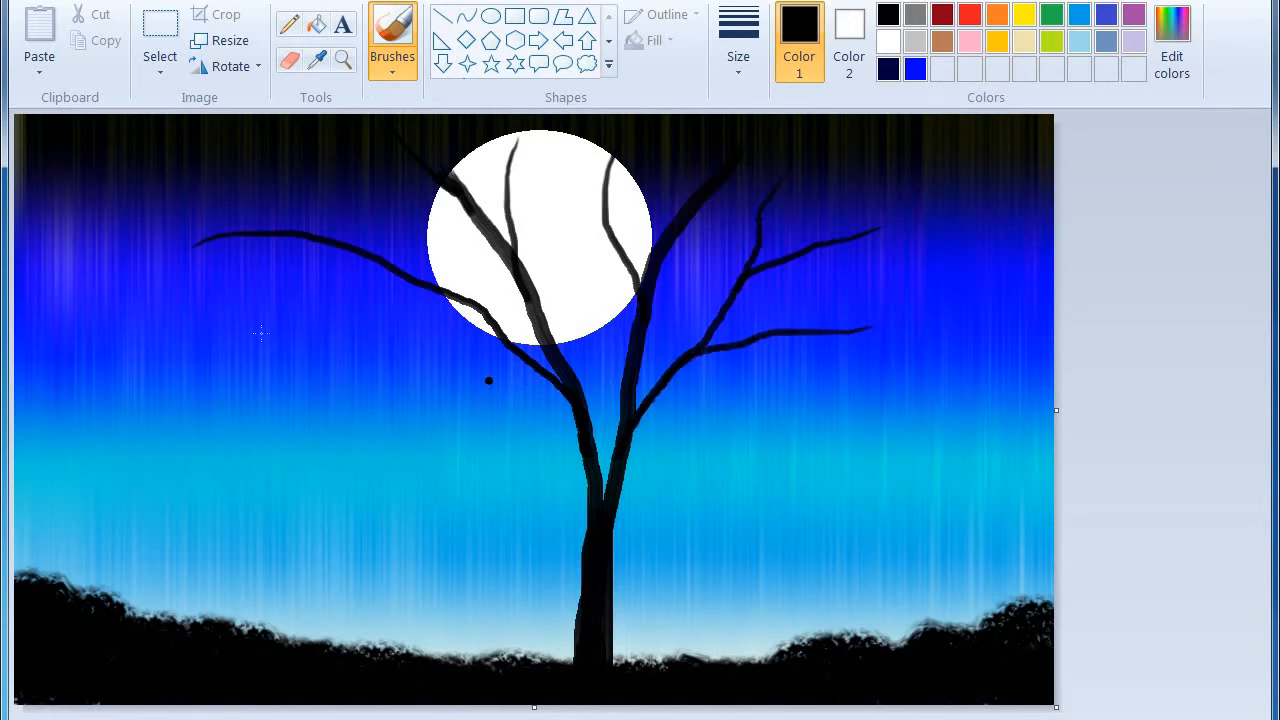
Step: Fork the long left branch with a lower branch and twigs, and paint thin twigs across the moon, including a forked one between the limbs
{"action": "left_click_drag", "start_coordinate": [230, 338], "coordinate": [335, 297]}
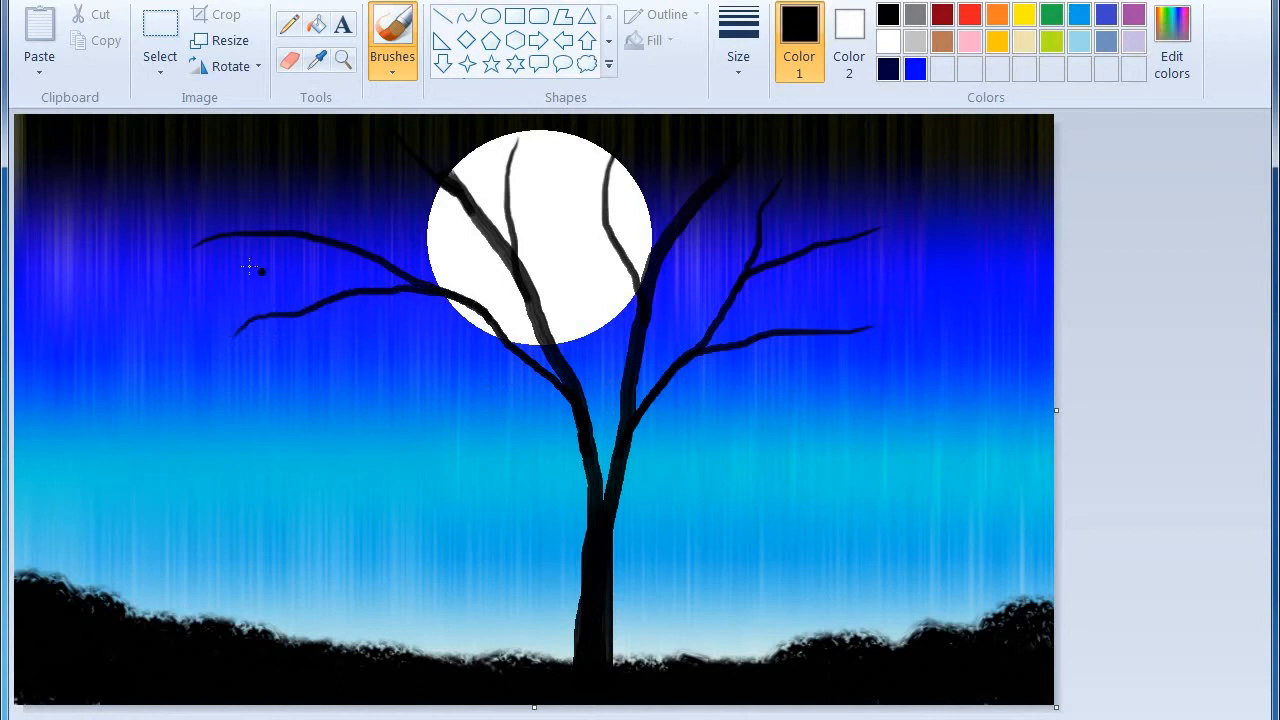
{"action": "left_click_drag", "start_coordinate": [256, 268], "coordinate": [336, 282]}
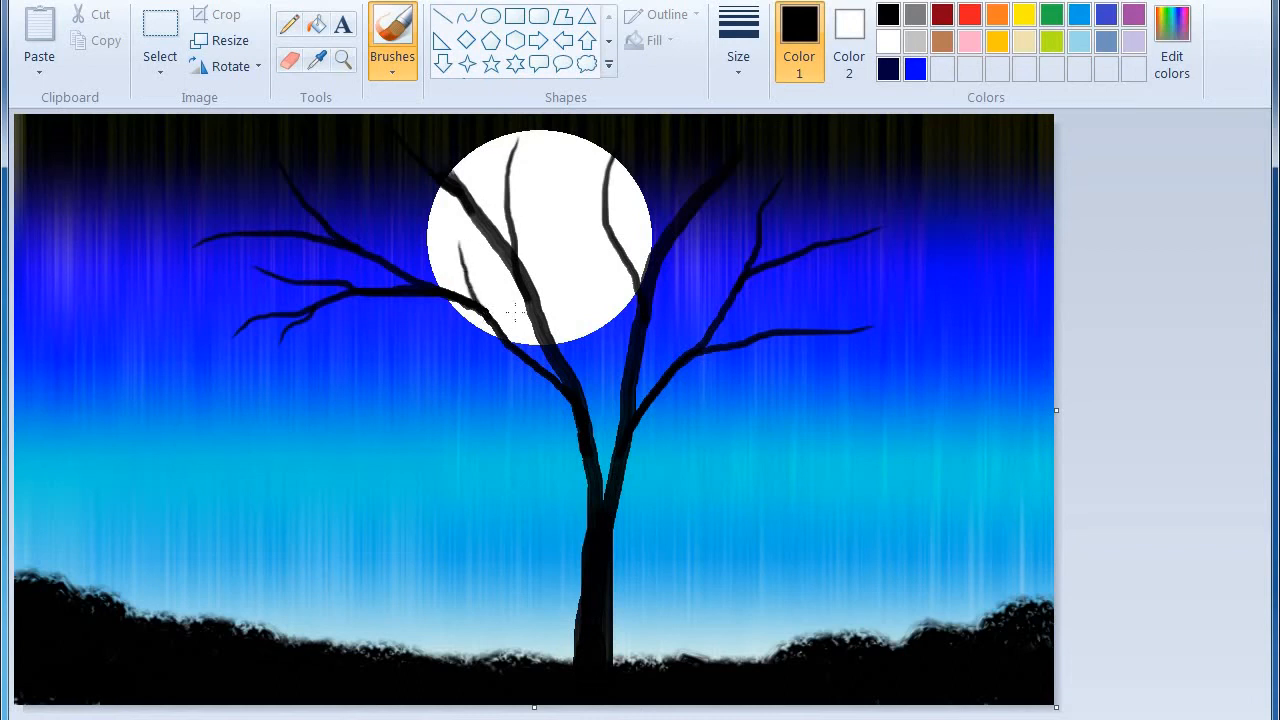
{"action": "left_click_drag", "start_coordinate": [566, 185], "coordinate": [541, 262]}
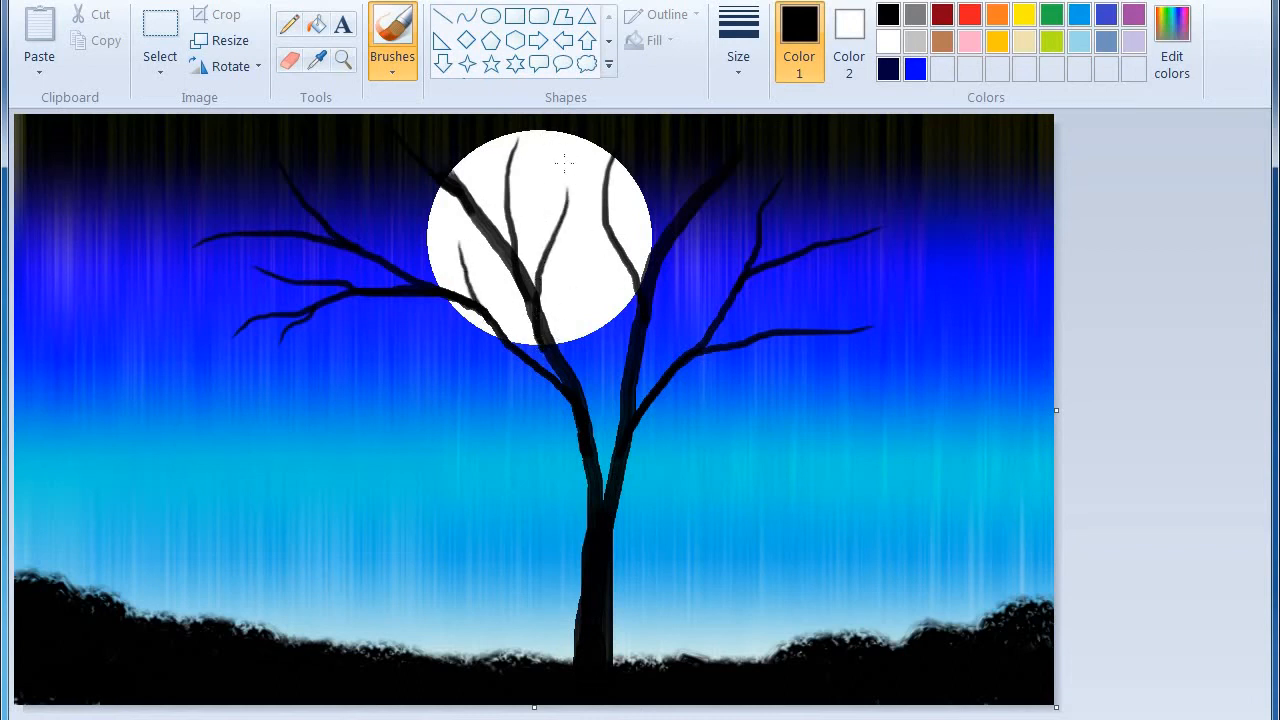
{"action": "left_click_drag", "start_coordinate": [549, 132], "coordinate": [590, 206]}
{"action": "left_click_drag", "start_coordinate": [594, 264], "coordinate": [597, 383]}
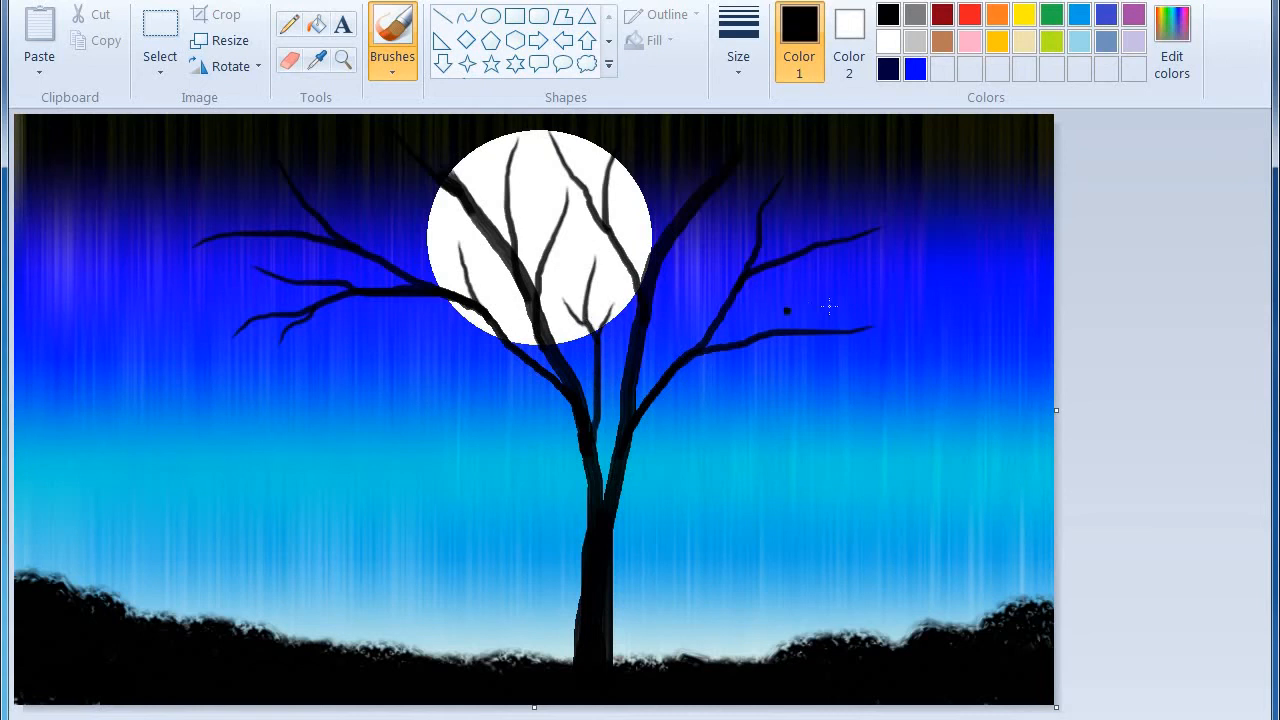
Step: Fill out the tree's right side with short twigs along the limb and its branch, plus a low forked branch near the trunk
{"action": "left_click_drag", "start_coordinate": [849, 378], "coordinate": [744, 366]}
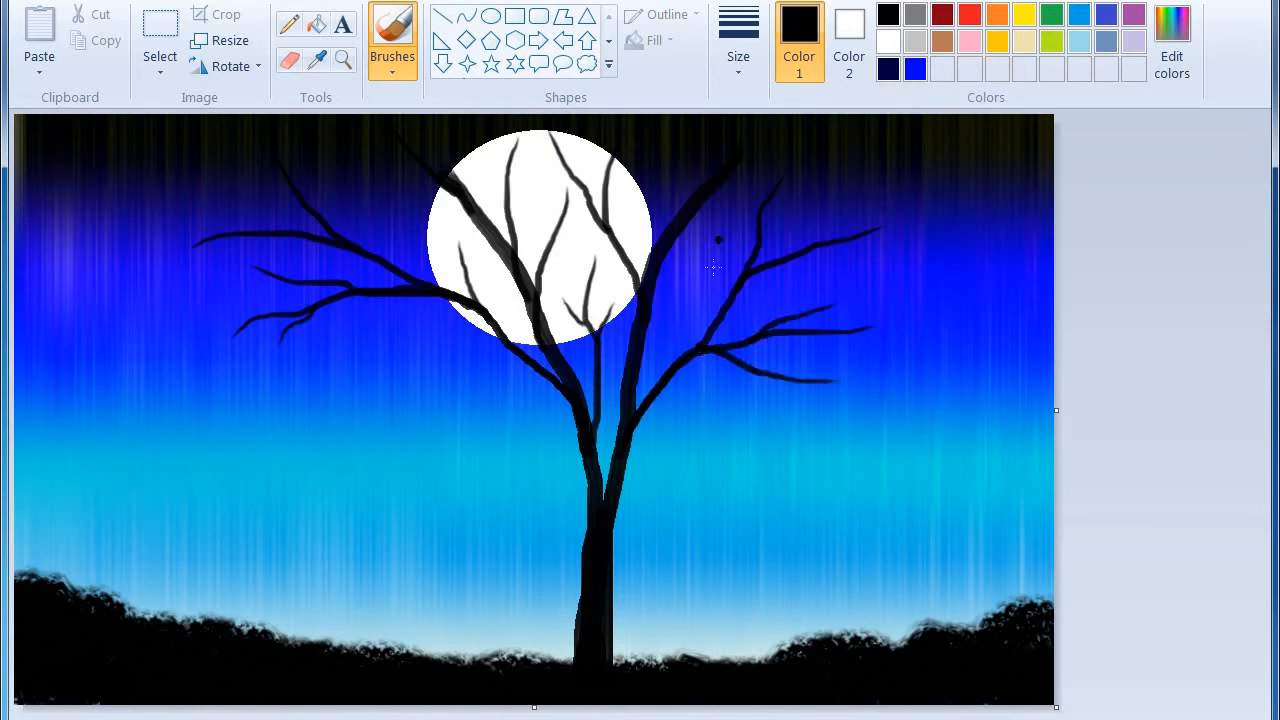
{"action": "left_click_drag", "start_coordinate": [714, 266], "coordinate": [669, 372]}
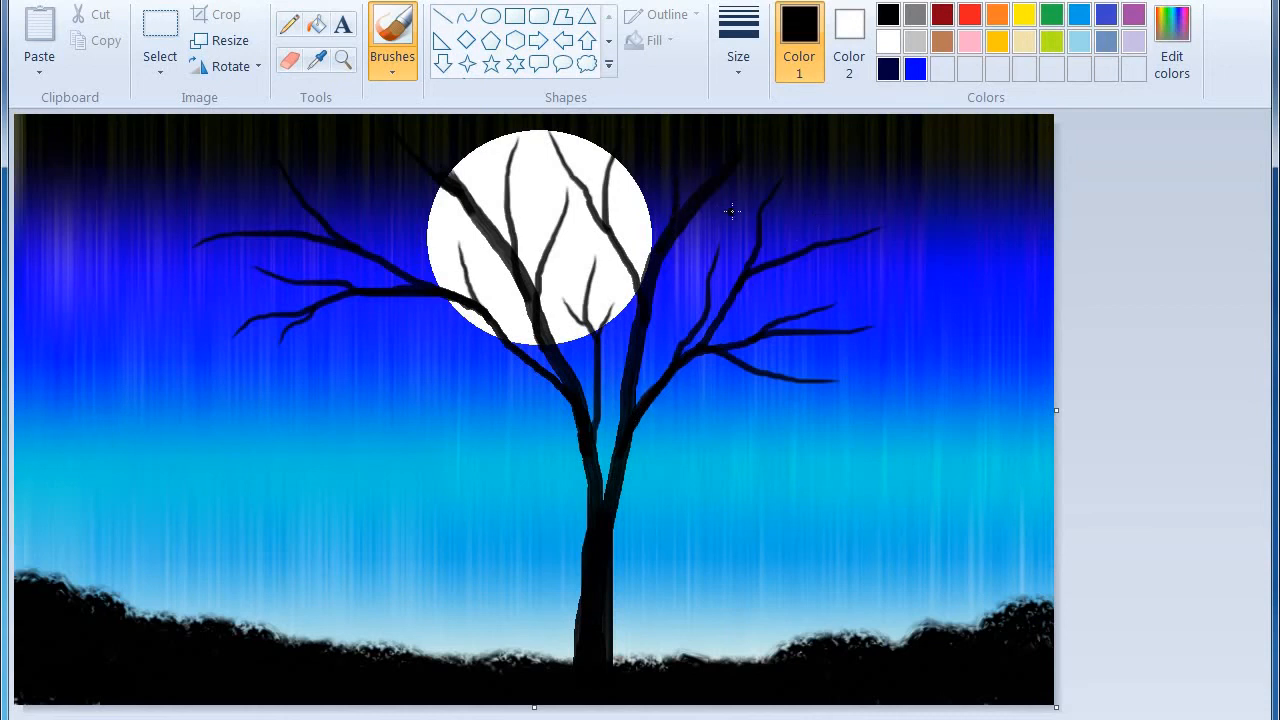
{"action": "mouse_move", "coordinate": [731, 211]}
{"action": "left_mouse_down"}
{"action": "mouse_move", "coordinate": [676, 256]}
{"action": "mouse_move", "coordinate": [651, 300]}
{"action": "left_mouse_up"}
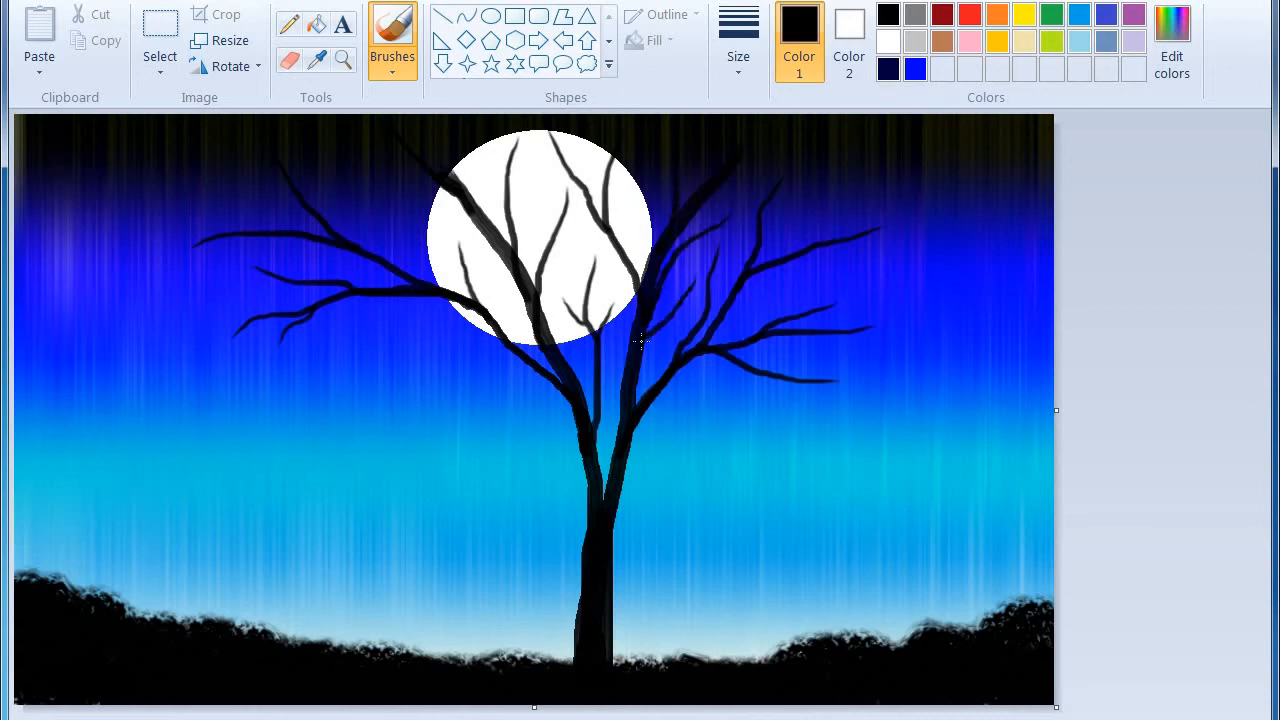
{"action": "left_click_drag", "start_coordinate": [656, 429], "coordinate": [617, 470]}
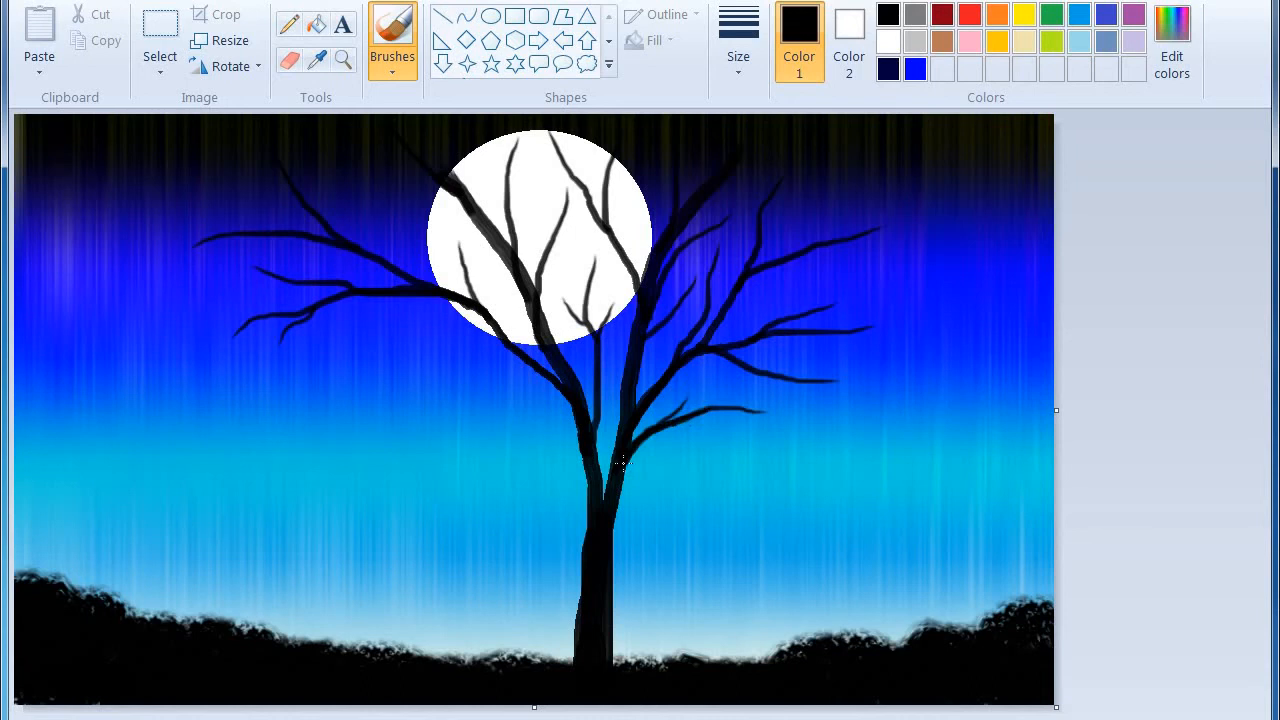
Step: Paint a low forked branch reaching left from the left limb, and add twigs to the upper left branches
{"action": "left_click_drag", "start_coordinate": [327, 398], "coordinate": [510, 354]}
{"action": "mouse_move", "coordinate": [367, 461]}
{"action": "left_mouse_down"}
{"action": "mouse_move", "coordinate": [424, 381]}
{"action": "mouse_move", "coordinate": [521, 361]}
{"action": "left_mouse_up"}
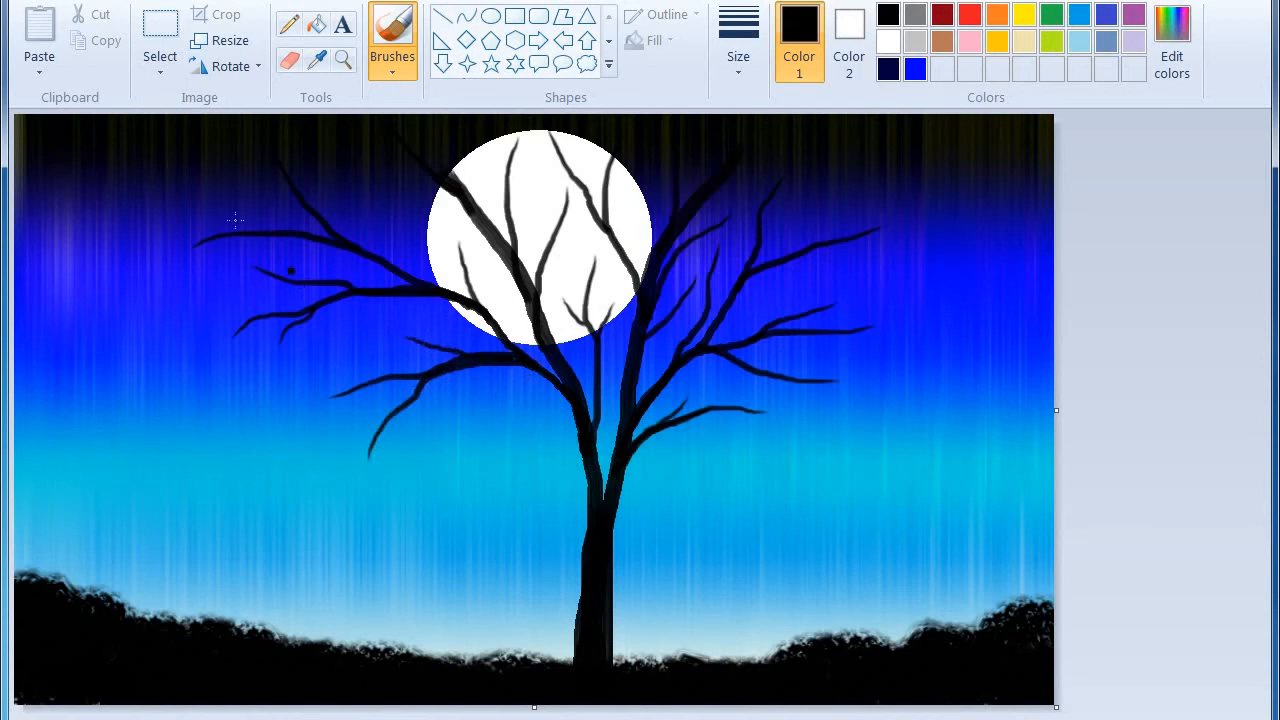
{"action": "left_click_drag", "start_coordinate": [220, 195], "coordinate": [326, 238]}
{"action": "mouse_move", "coordinate": [368, 352]}
{"action": "left_mouse_down"}
{"action": "mouse_move", "coordinate": [374, 320]}
{"action": "mouse_move", "coordinate": [404, 291]}
{"action": "left_mouse_up"}
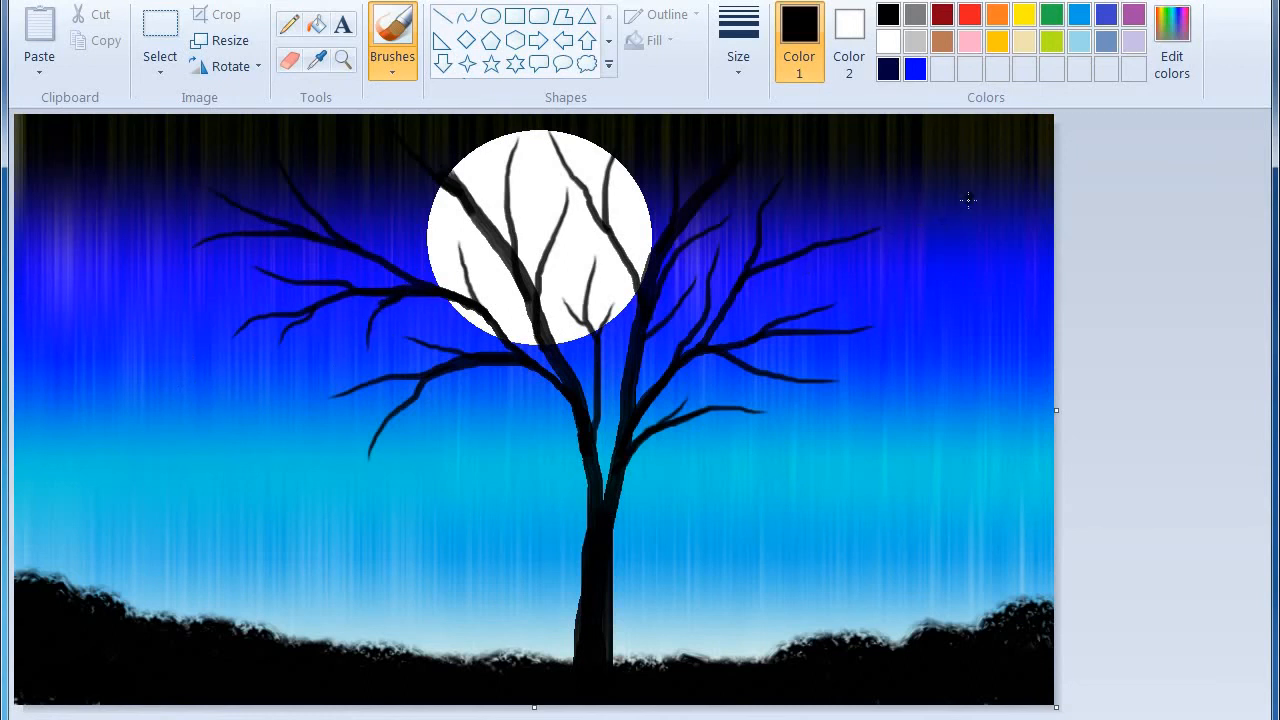
Step: Thicken the long right branch, extend it towards the canvas's right edge and add small twigs near its tip
{"action": "mouse_move", "coordinate": [968, 200]}
{"action": "left_mouse_down"}
{"action": "mouse_move", "coordinate": [750, 271]}
{"action": "mouse_move", "coordinate": [802, 248]}
{"action": "mouse_move", "coordinate": [755, 262]}
{"action": "mouse_move", "coordinate": [712, 343]}
{"action": "mouse_move", "coordinate": [640, 415]}
{"action": "left_mouse_up"}
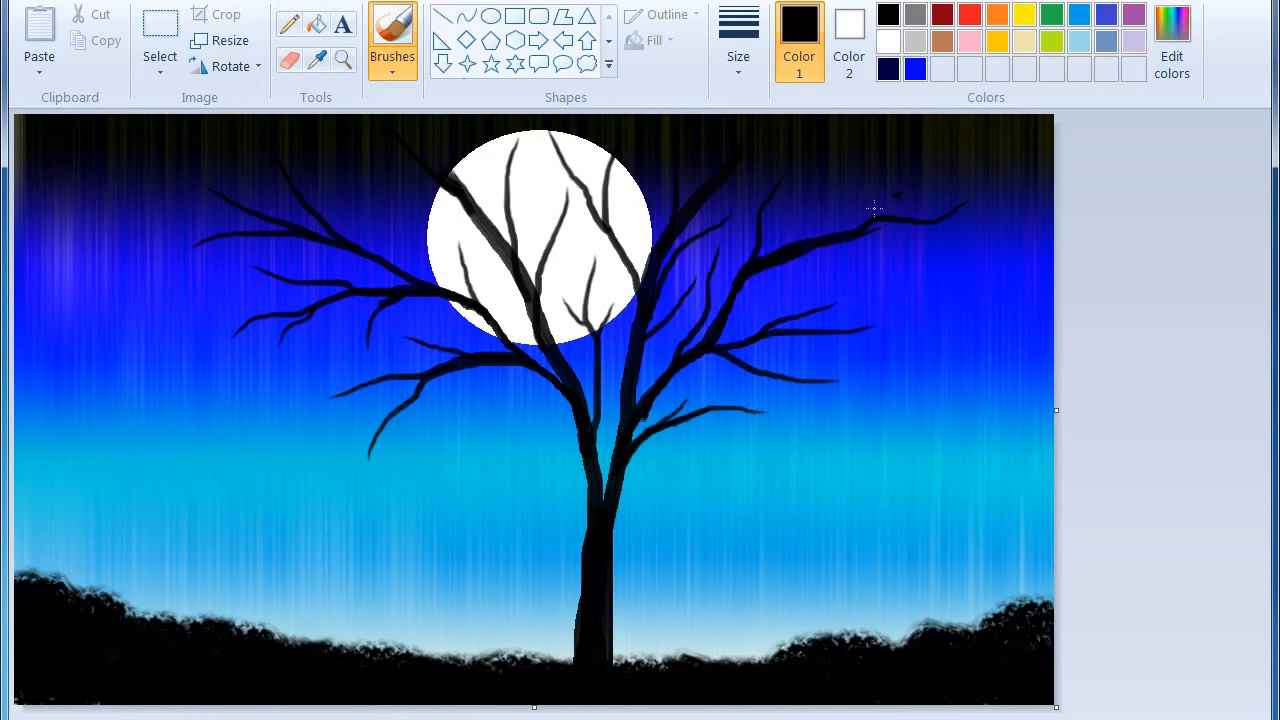
{"action": "left_click_drag", "start_coordinate": [874, 207], "coordinate": [893, 196]}
{"action": "left_click_drag", "start_coordinate": [992, 228], "coordinate": [922, 222]}
Step: Scatter small white star dots across the whole sky around the tree and moon with the basic round brush
{"action": "left_click", "coordinate": [392, 70]}
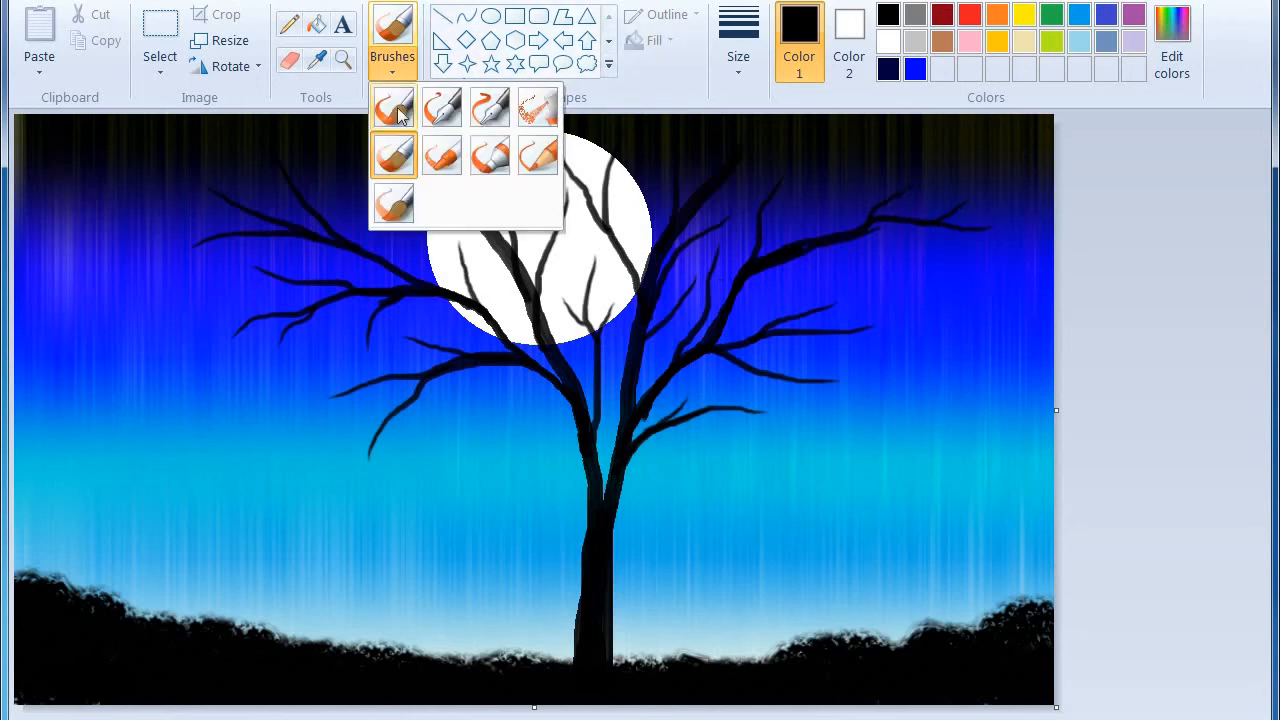
{"action": "left_click", "coordinate": [394, 106]}
{"action": "left_click", "coordinate": [738, 50]}
{"action": "left_click", "coordinate": [776, 216]}
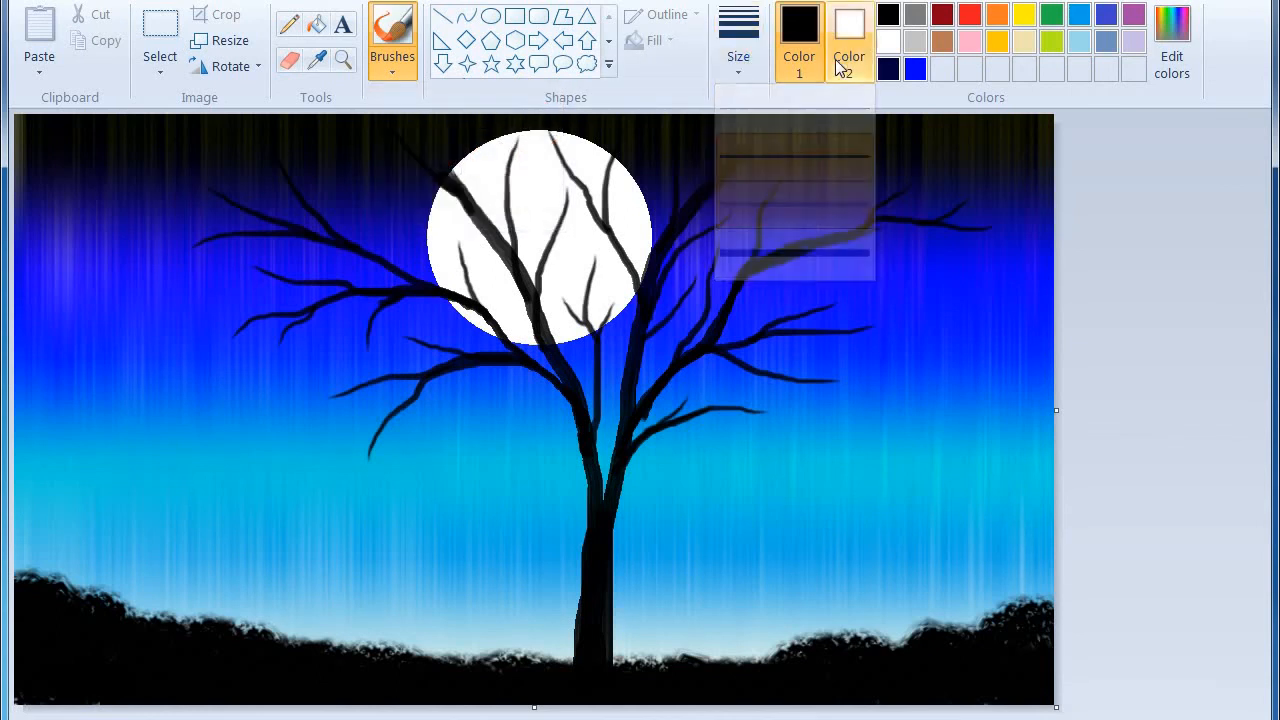
{"action": "left_click", "coordinate": [888, 42]}
{"action": "left_click", "coordinate": [70, 261]}
{"action": "left_click", "coordinate": [74, 193]}
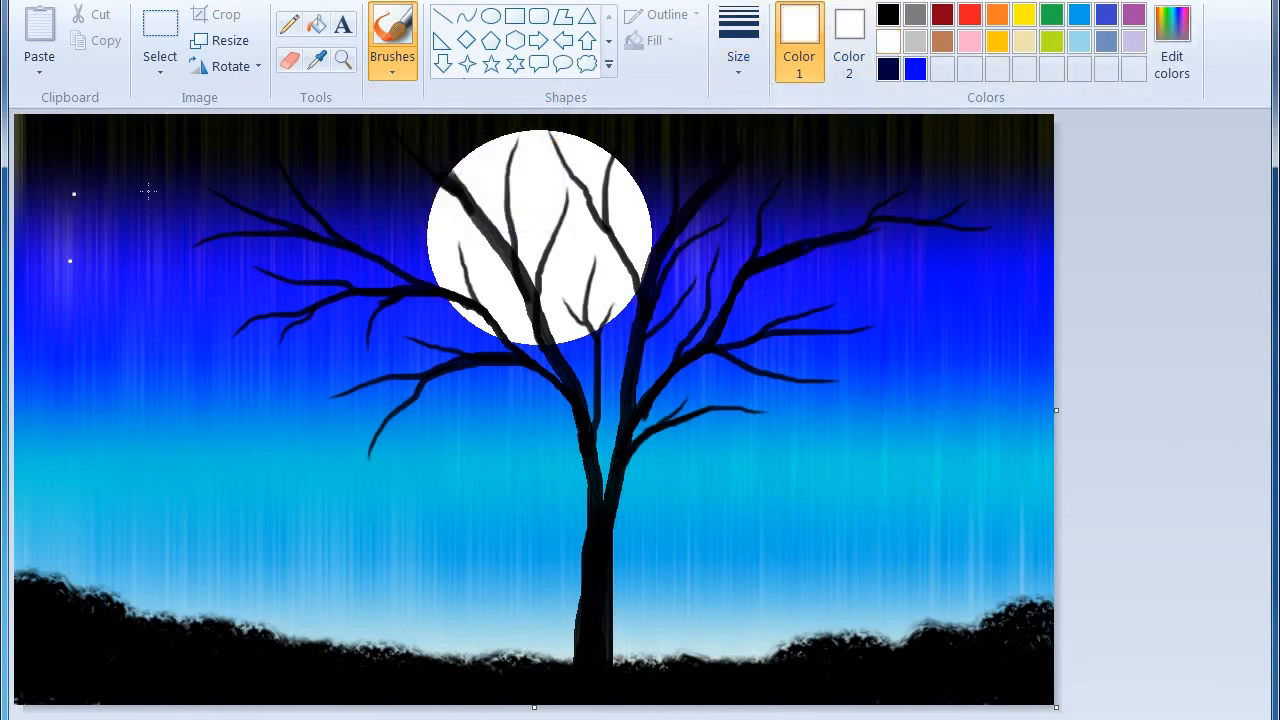
{"action": "left_click", "coordinate": [166, 183]}
{"action": "left_click", "coordinate": [123, 248]}
{"action": "left_click", "coordinate": [131, 372]}
{"action": "left_click", "coordinate": [335, 220]}
{"action": "left_click", "coordinate": [297, 169]}
{"action": "left_click", "coordinate": [377, 207]}
{"action": "left_click", "coordinate": [455, 124]}
{"action": "left_click", "coordinate": [740, 218]}
{"action": "left_click", "coordinate": [784, 405]}
{"action": "left_click", "coordinate": [665, 344]}
{"action": "left_click", "coordinate": [850, 299]}
{"action": "left_click", "coordinate": [808, 292]}
{"action": "left_click", "coordinate": [776, 301]}
{"action": "left_click", "coordinate": [753, 323]}
{"action": "left_click", "coordinate": [924, 276]}
{"action": "left_click", "coordinate": [1016, 277]}
{"action": "left_click", "coordinate": [1011, 400]}
{"action": "left_click", "coordinate": [999, 408]}
{"action": "left_click", "coordinate": [916, 545]}
{"action": "left_click", "coordinate": [781, 550]}
{"action": "left_click", "coordinate": [758, 555]}
{"action": "left_click", "coordinate": [569, 521]}
{"action": "left_click", "coordinate": [772, 473]}
{"action": "left_click", "coordinate": [369, 526]}
{"action": "left_click", "coordinate": [369, 581]}
{"action": "left_click", "coordinate": [397, 347]}
{"action": "left_click", "coordinate": [420, 318]}
{"action": "left_click", "coordinate": [735, 254]}
{"action": "left_click", "coordinate": [886, 166]}
{"action": "left_click", "coordinate": [966, 165]}
{"action": "left_click", "coordinate": [756, 144]}
{"action": "left_click", "coordinate": [40, 517]}
{"action": "left_click", "coordinate": [214, 580]}
{"action": "left_click", "coordinate": [189, 261]}
{"action": "left_click", "coordinate": [209, 274]}
{"action": "left_click", "coordinate": [140, 288]}
{"action": "left_click", "coordinate": [949, 366]}
{"action": "left_click", "coordinate": [979, 296]}
{"action": "left_click", "coordinate": [971, 254]}
{"action": "left_click", "coordinate": [242, 126]}
{"action": "left_click", "coordinate": [211, 142]}
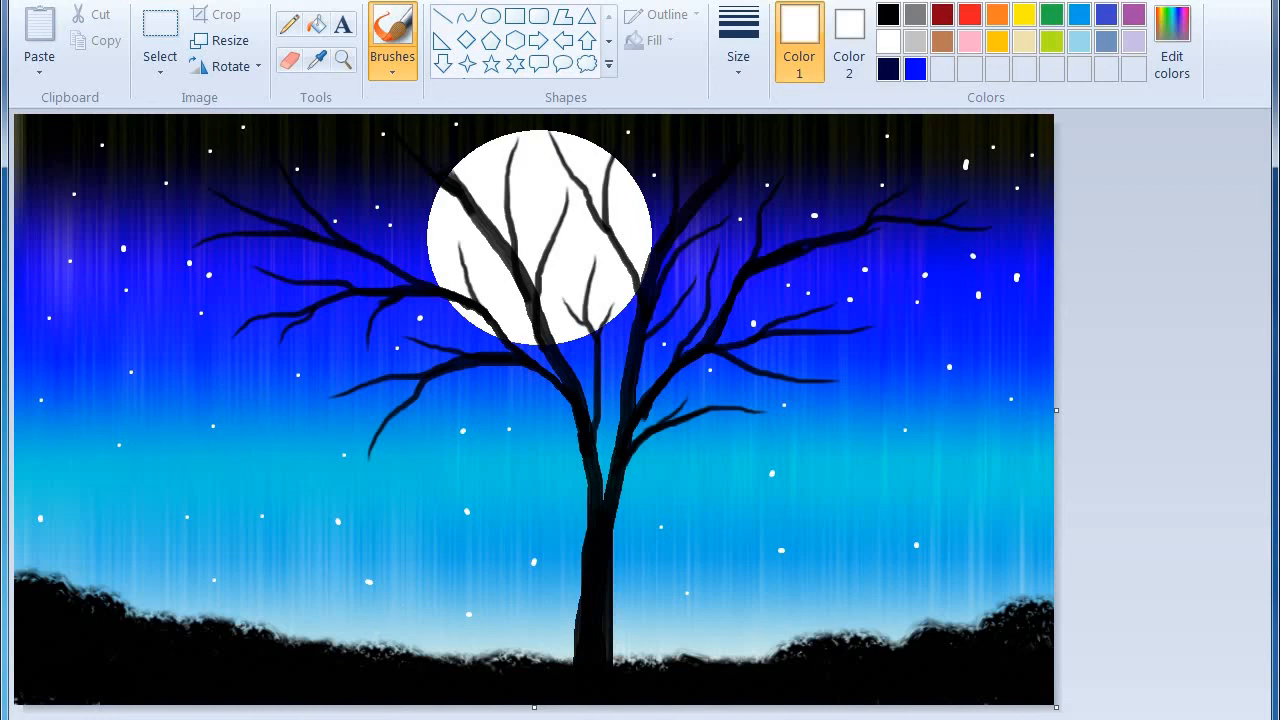